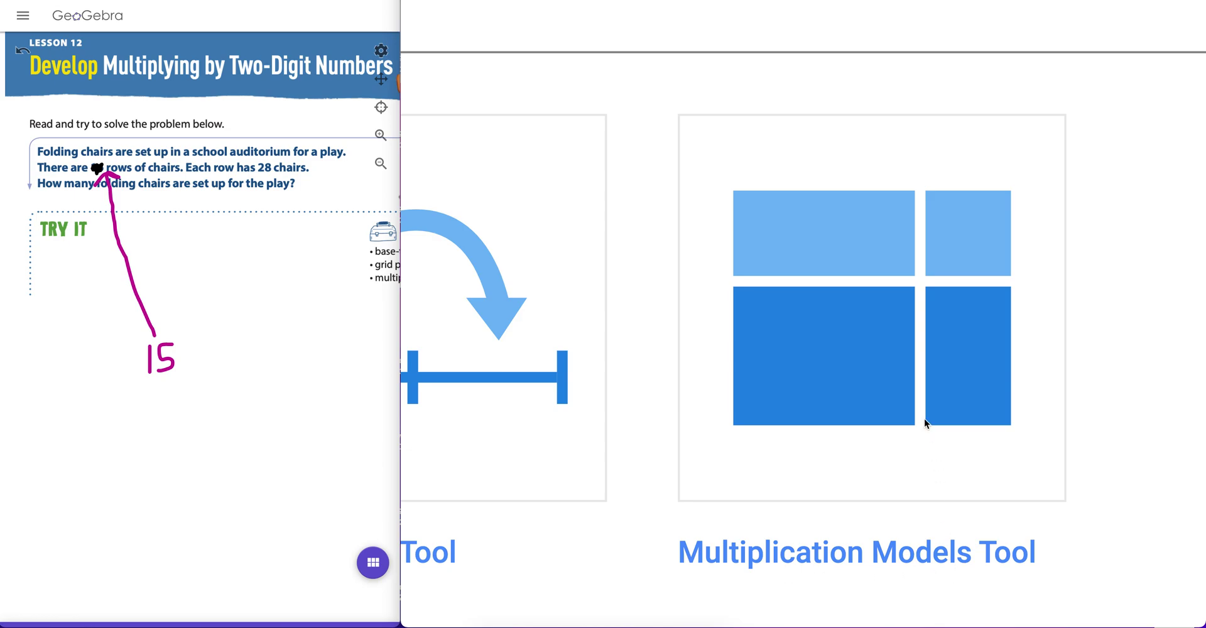
Launch the Multiplication Models Tool from the Digital Math Tools tile.
key("ctrl+0")
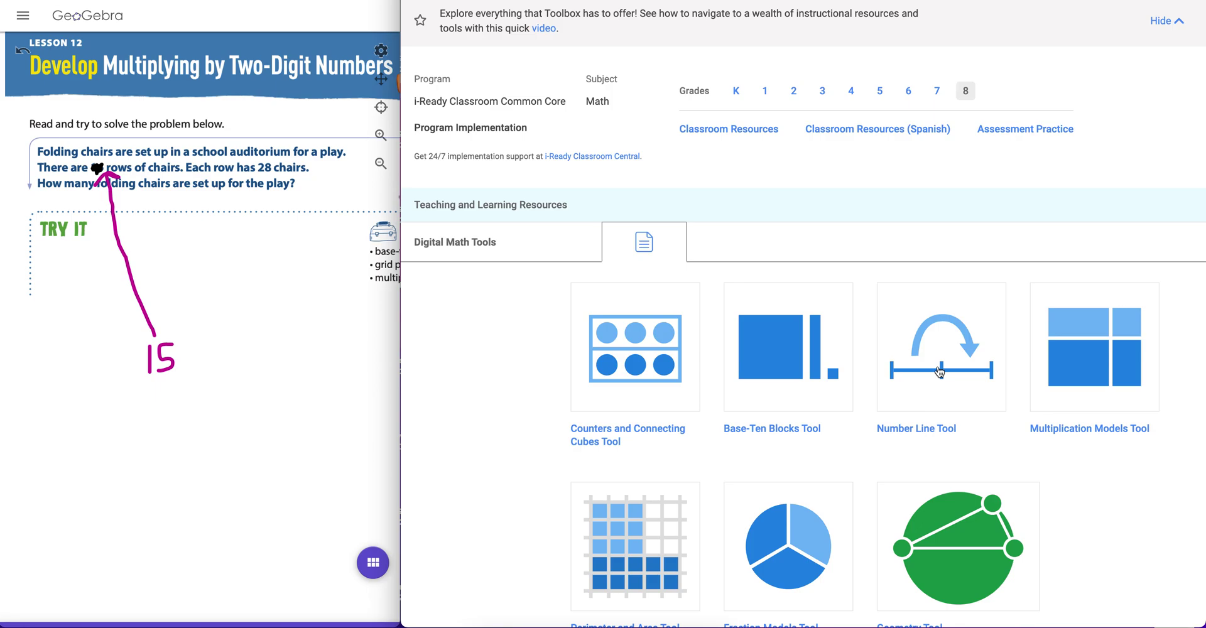
scroll(710, 257, "up", 2)
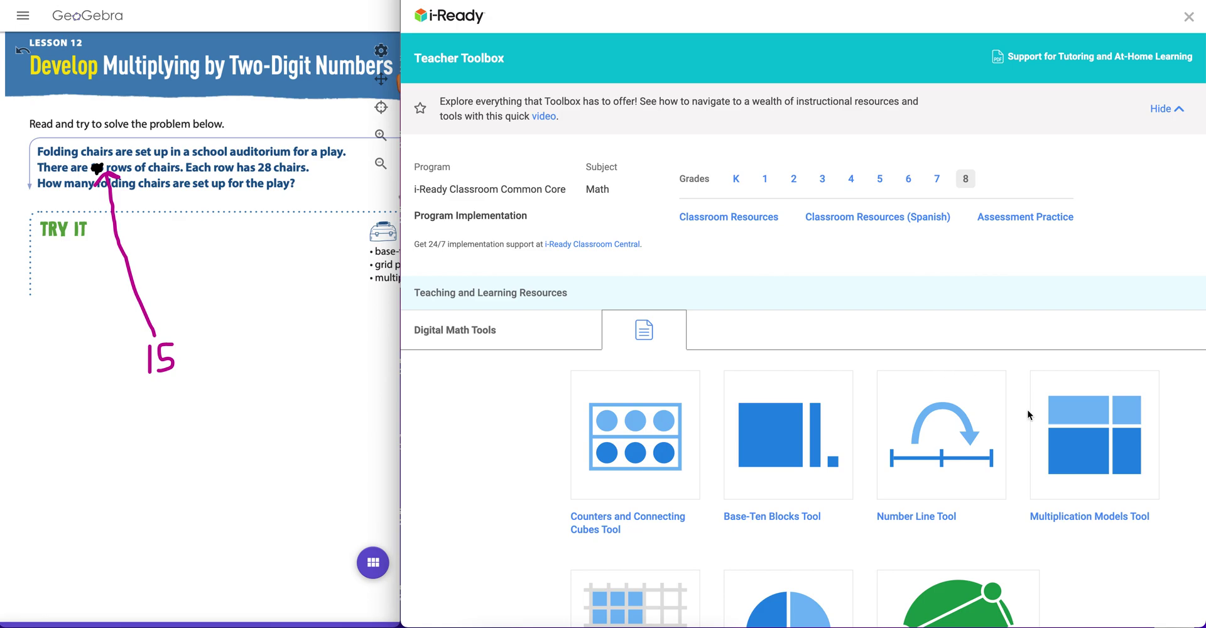
left_click(1096, 453)
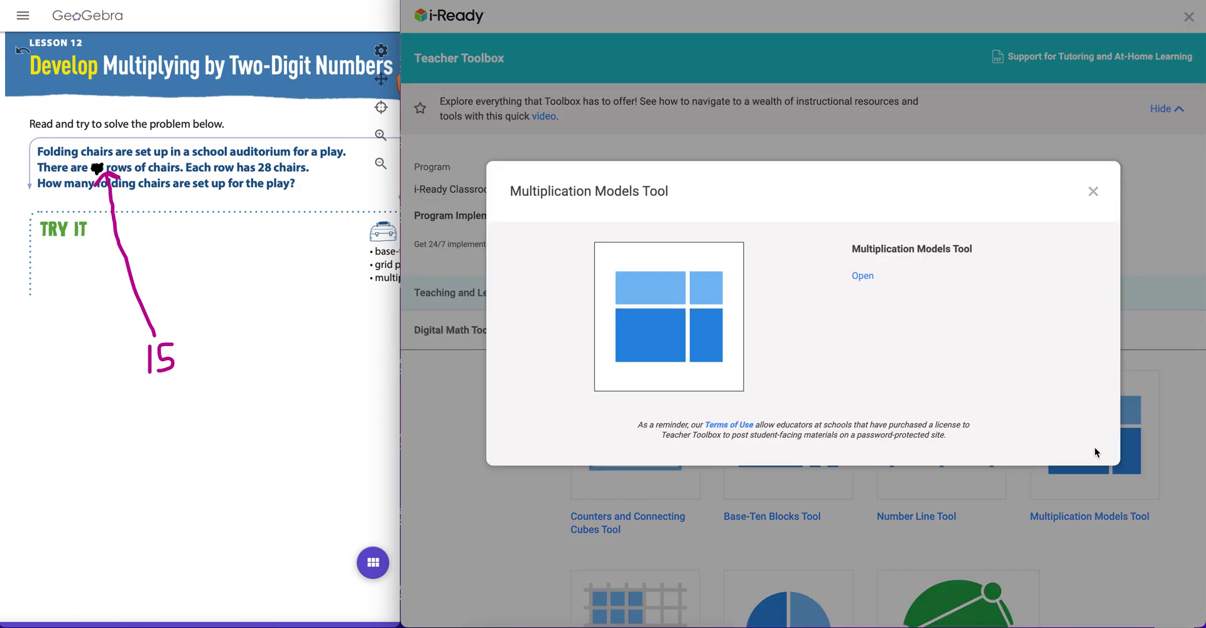
left_click(861, 278)
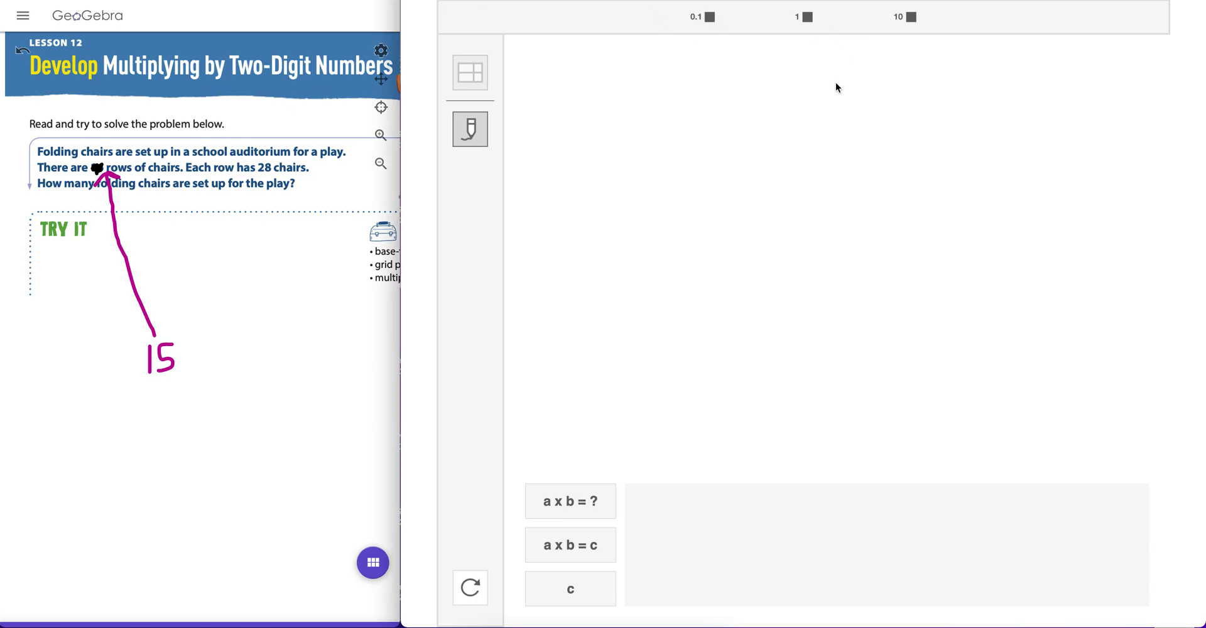
Place a unit block and stretch it to 28 columns and 15 rows.
left_click(809, 24)
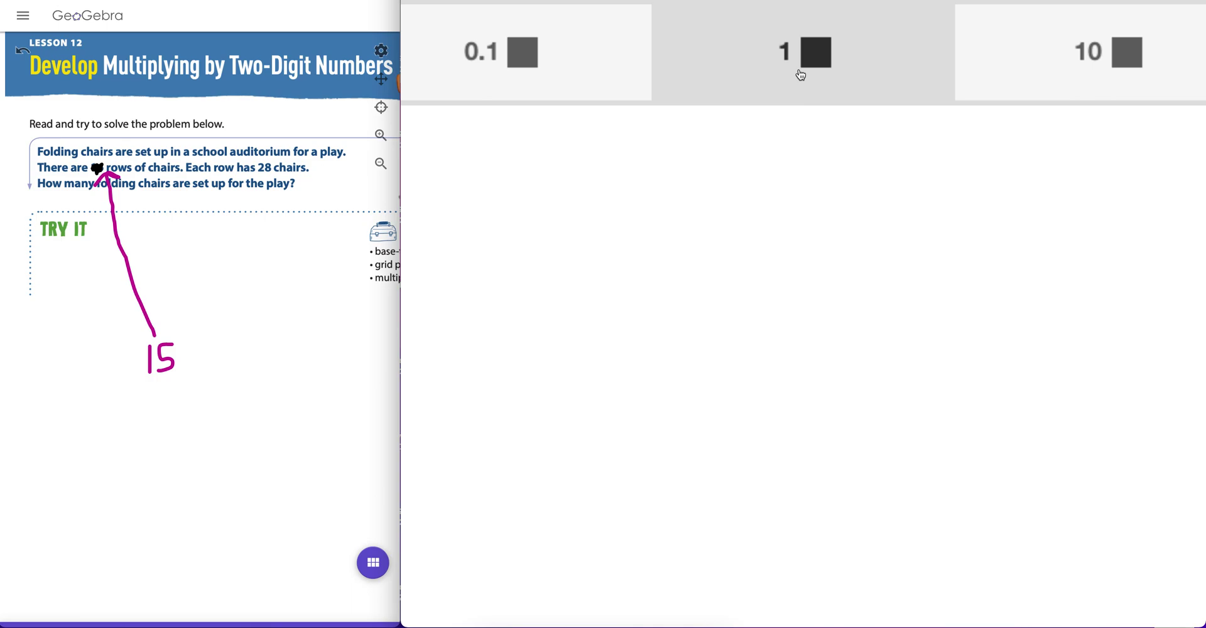
left_click(815, 19)
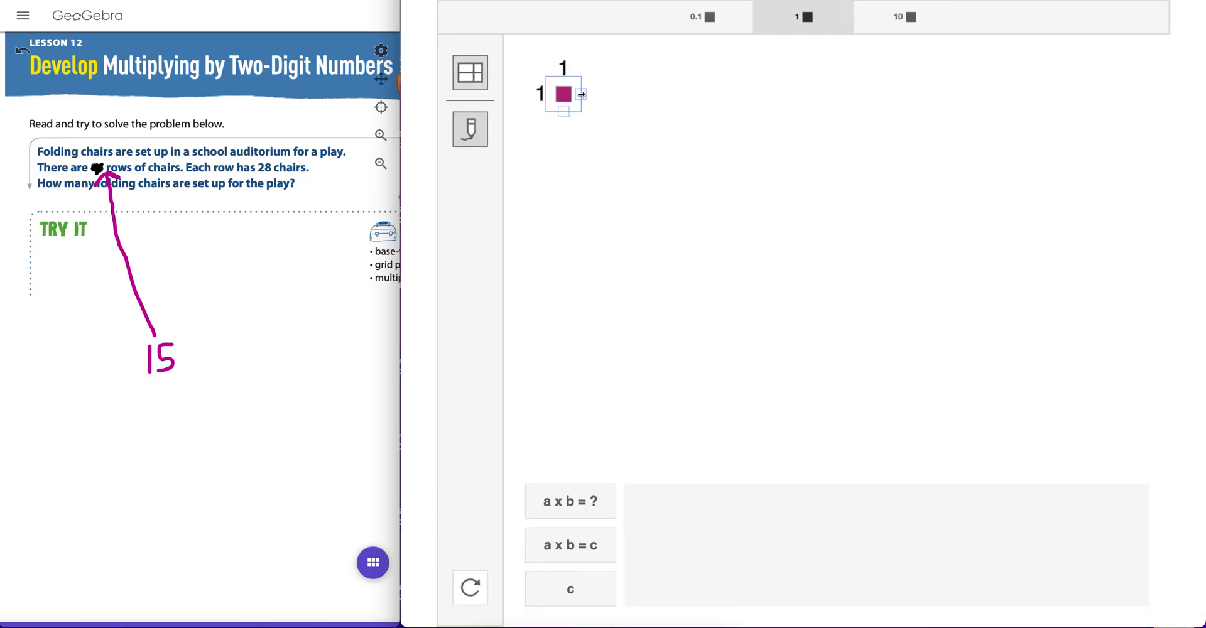
left_click_drag(583, 94, 668, 94)
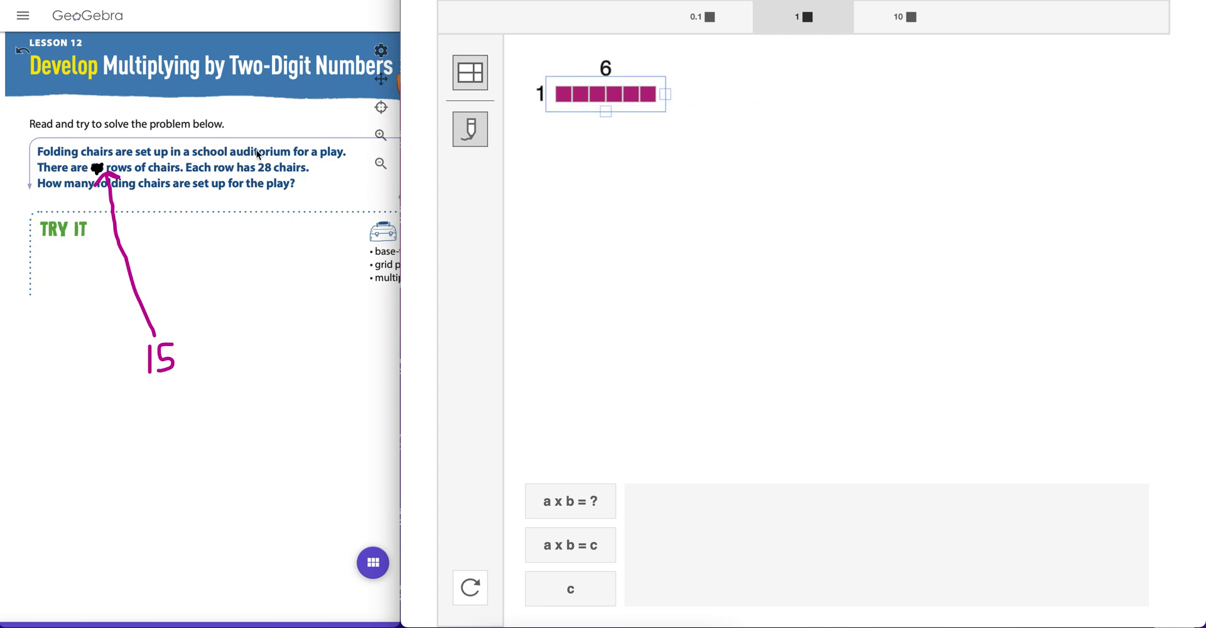
left_click_drag(667, 94, 1035, 92)
left_click(1013, 167)
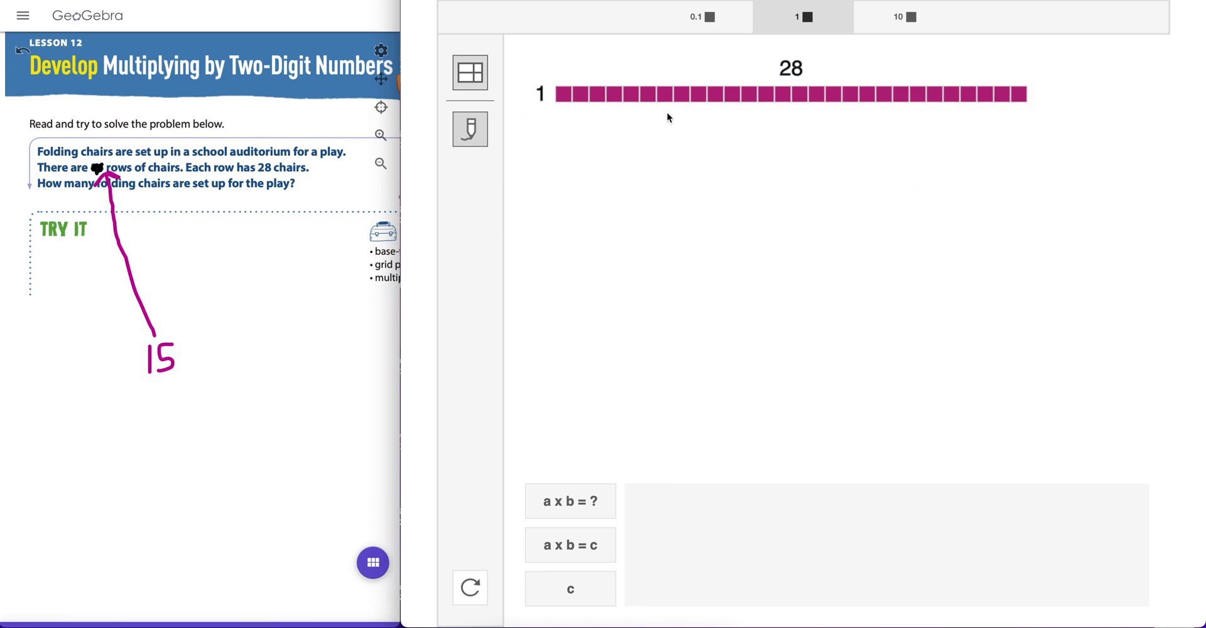
left_click(785, 94)
left_click_drag(786, 105, 823, 346)
left_click(1113, 270)
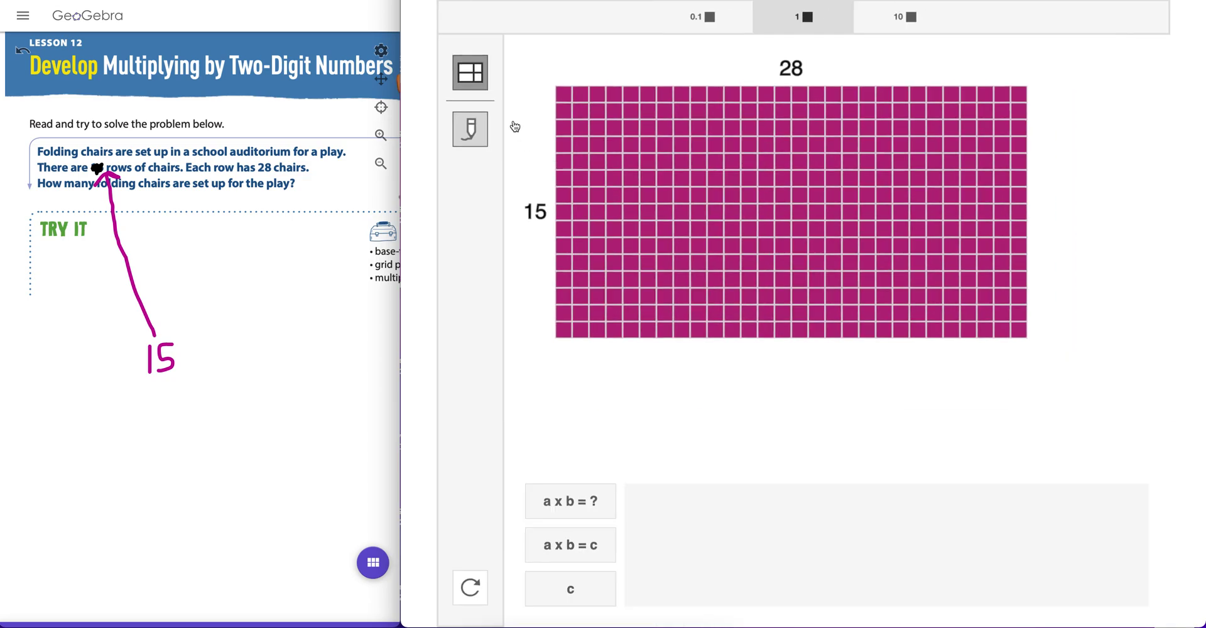
Show the 15-by-28 array as an area model labelled 15 and 28.
left_click(472, 74)
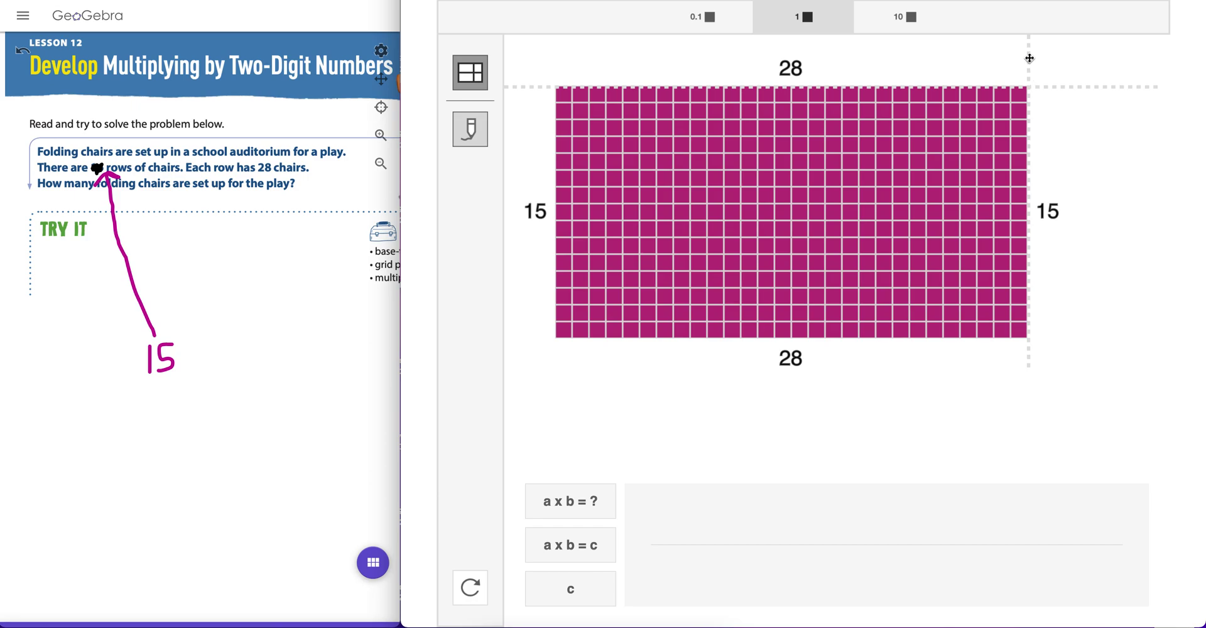
left_click_drag(1029, 58, 898, 73)
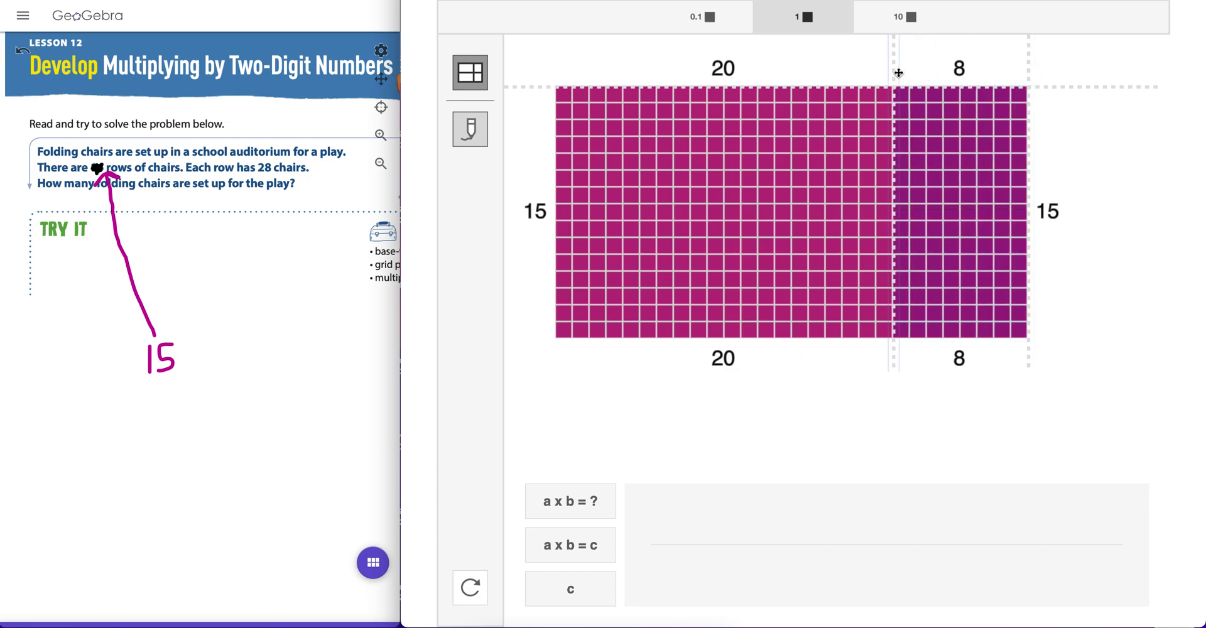
Divide the area model into 20 + 8 columns and 10 + 5 rows.
left_click_drag(898, 73, 726, 76)
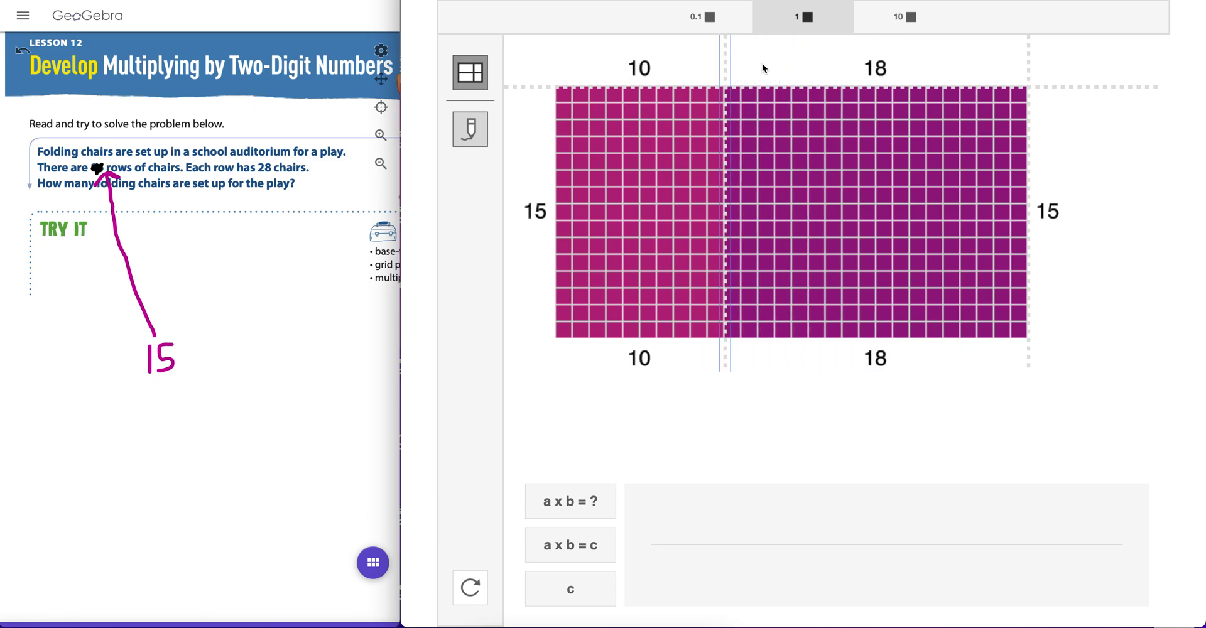
mouse_move(1027, 51)
left_mouse_down()
mouse_move(880, 58)
mouse_move(1023, 56)
left_mouse_up()
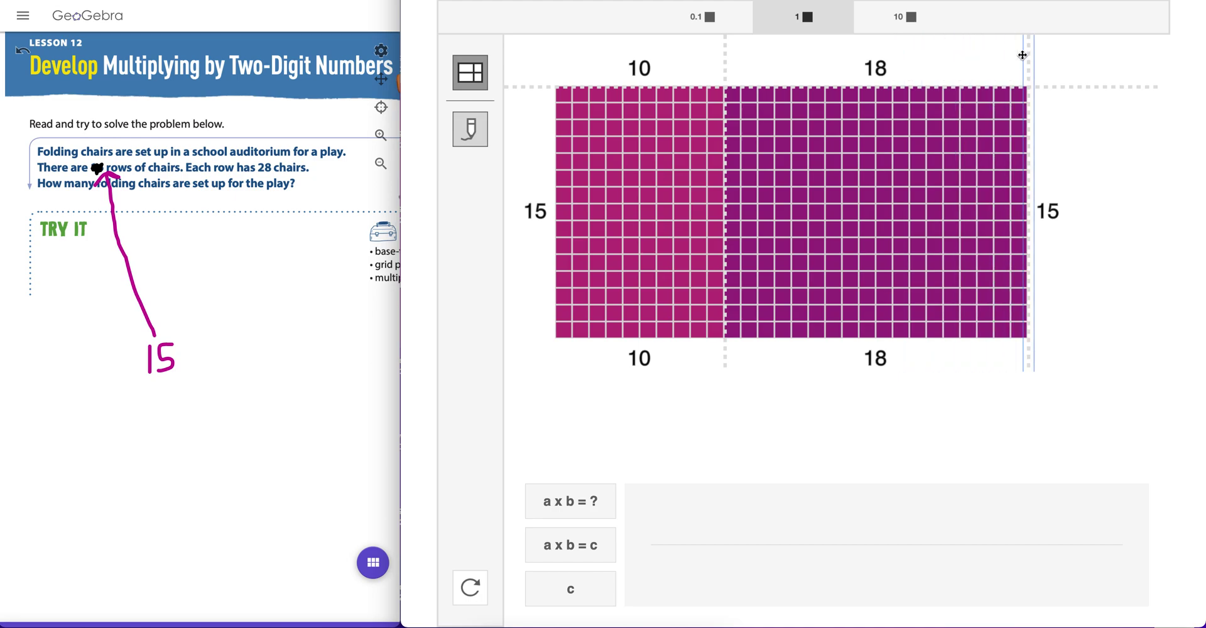
left_click_drag(725, 71, 887, 76)
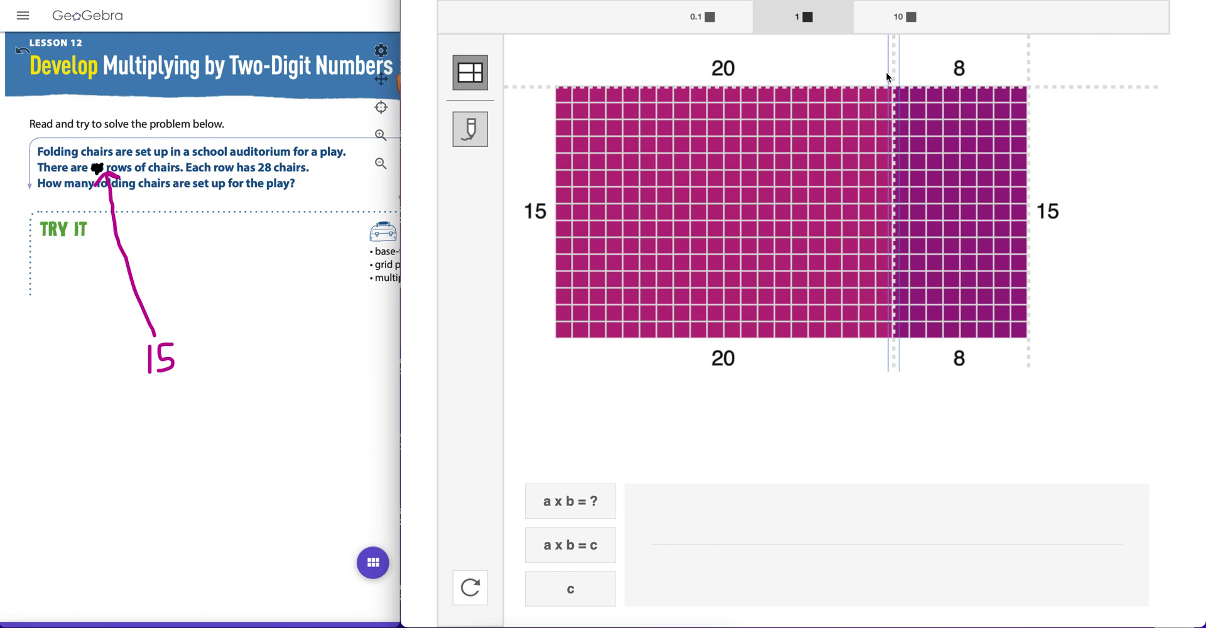
left_click_drag(1109, 88, 1126, 256)
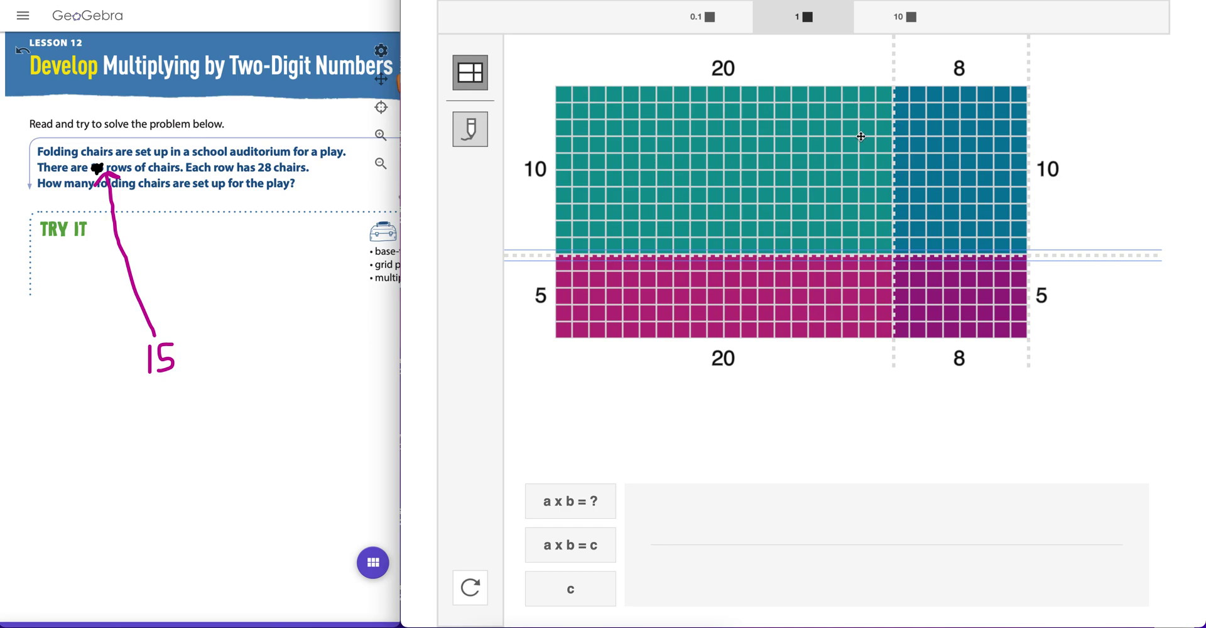
left_click(469, 128)
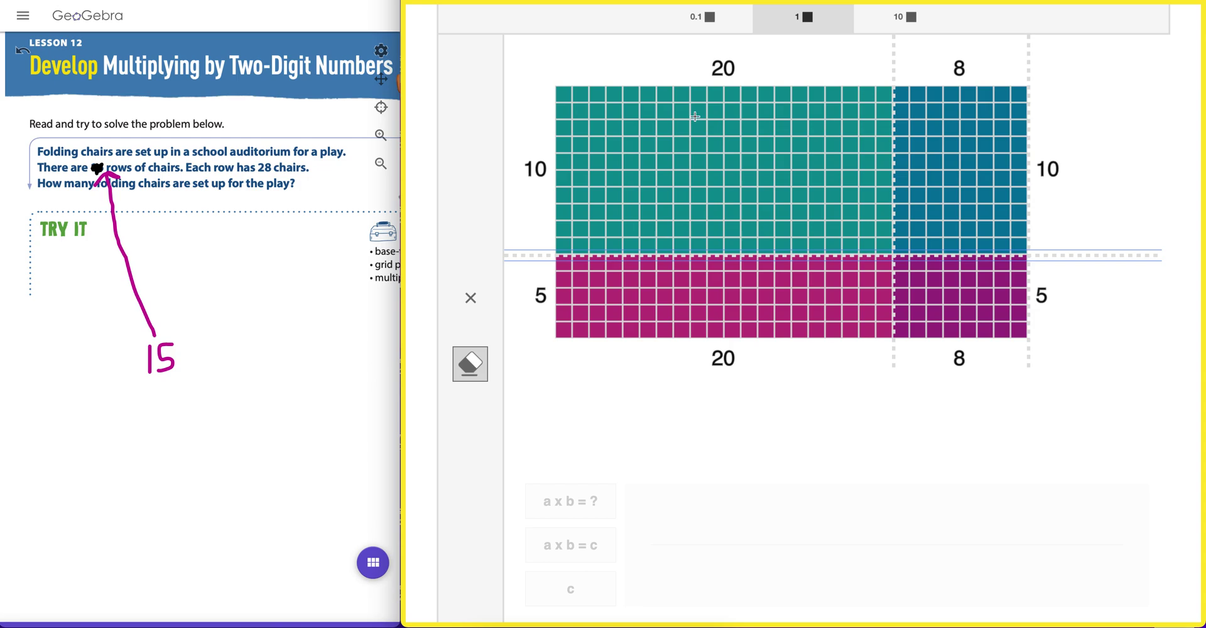
Handwrite the partial products 200, 80, 100 and 40 beside their sections.
mouse_move(588, 51)
left_mouse_down()
mouse_move(598, 65)
mouse_move(647, 55)
mouse_move(650, 42)
mouse_move(681, 51)
left_mouse_up()
left_click(684, 45)
mouse_move(997, 42)
left_mouse_down()
mouse_move(991, 73)
mouse_move(998, 43)
mouse_move(1029, 57)
mouse_move(1014, 41)
left_mouse_up()
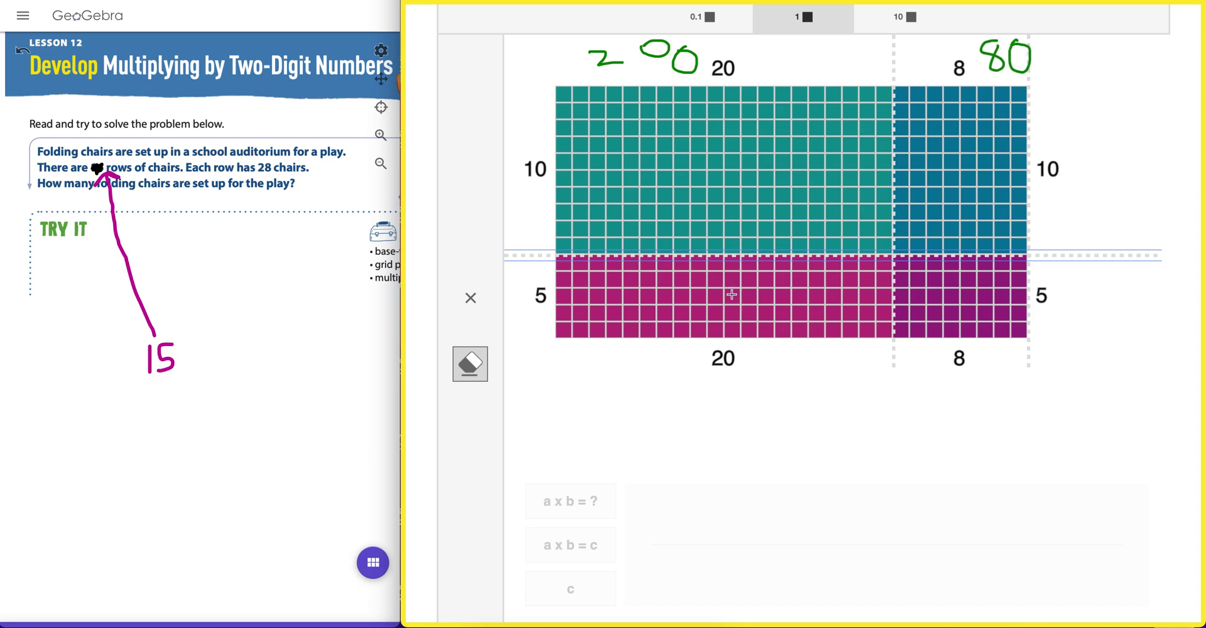
mouse_move(635, 349)
left_mouse_down()
mouse_move(637, 392)
mouse_move(666, 383)
mouse_move(656, 353)
mouse_move(683, 343)
mouse_move(676, 358)
mouse_move(685, 344)
left_mouse_up()
mouse_move(922, 363)
left_mouse_down()
mouse_move(922, 375)
mouse_move(946, 381)
left_mouse_up()
mouse_move(940, 362)
left_mouse_down()
mouse_move(941, 400)
mouse_move(981, 384)
mouse_move(959, 375)
left_mouse_up()
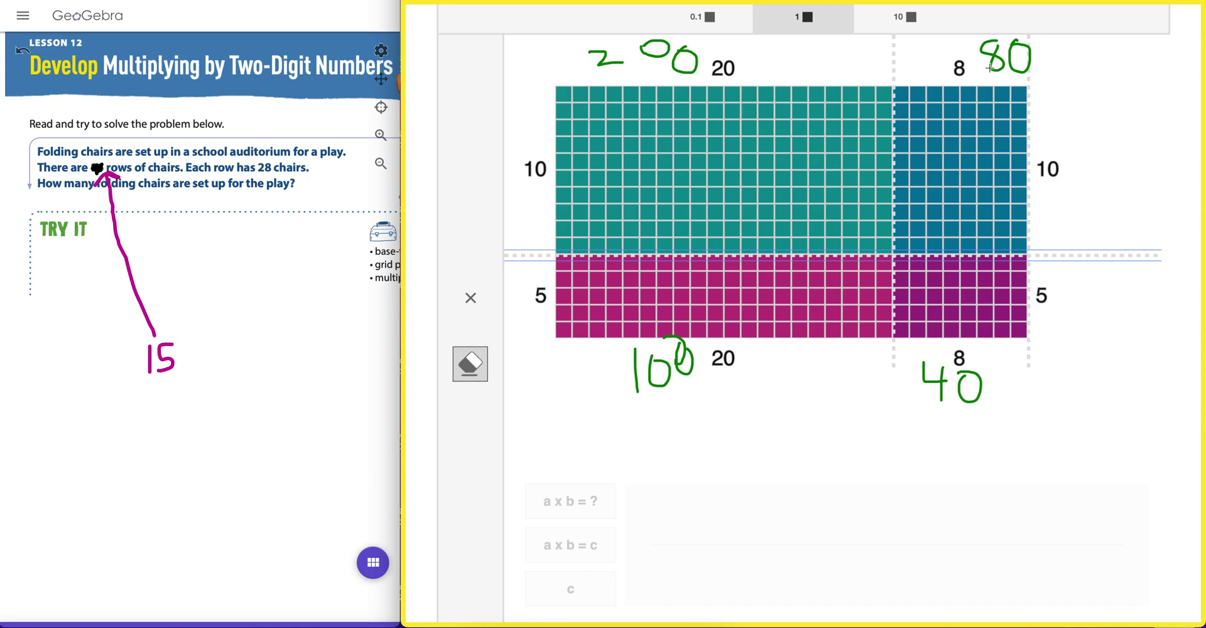
Write the sum 380 + 40 and a circled total of 420, then clear the handwriting.
mouse_move(1085, 87)
left_mouse_down()
mouse_move(1109, 96)
mouse_move(1084, 132)
left_mouse_up()
mouse_move(1135, 88)
left_mouse_down()
mouse_move(1117, 126)
mouse_move(1148, 79)
mouse_move(1159, 125)
mouse_move(1160, 88)
left_mouse_up()
left_click_drag(1132, 140, 1149, 162)
left_click_drag(1144, 144, 1143, 184)
mouse_move(1169, 150)
left_mouse_down()
mouse_move(1159, 164)
mouse_move(1168, 151)
left_mouse_up()
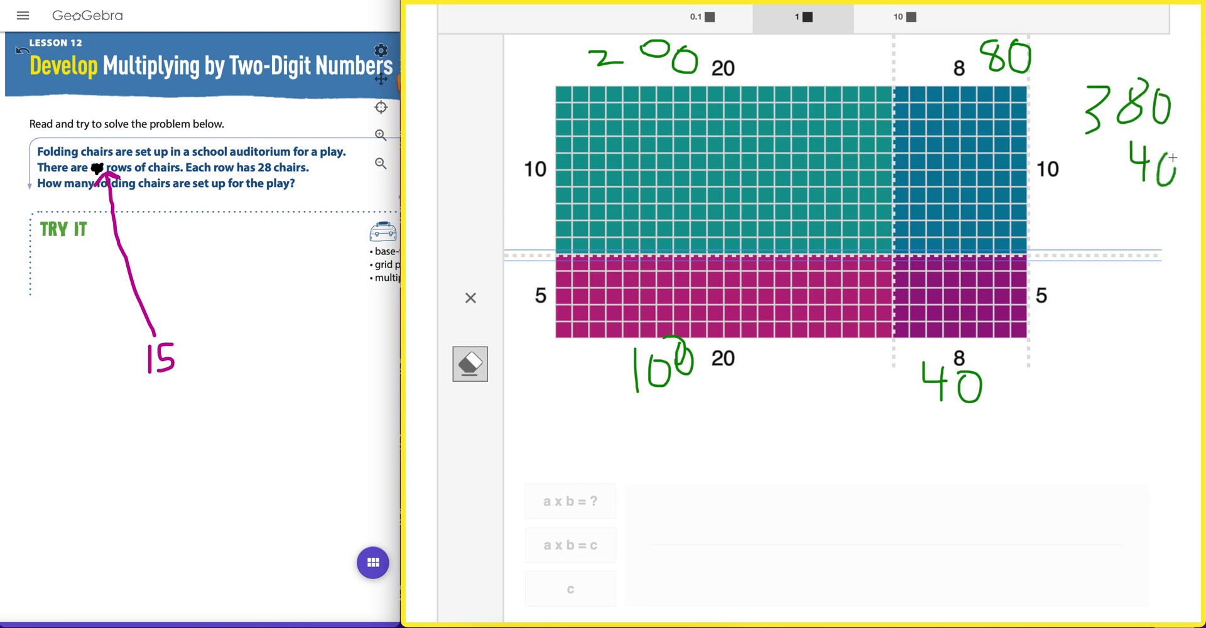
left_click_drag(1092, 135, 1131, 135)
left_click_drag(1123, 179, 1154, 178)
mouse_move(1071, 272)
left_mouse_down()
mouse_move(1098, 299)
mouse_move(1092, 320)
mouse_move(1105, 280)
mouse_move(1119, 319)
left_mouse_up()
mouse_move(1135, 281)
left_mouse_down()
mouse_move(1125, 298)
mouse_move(1138, 278)
left_mouse_up()
mouse_move(1064, 327)
left_mouse_down()
mouse_move(1090, 345)
mouse_move(1127, 255)
mouse_move(1085, 344)
mouse_move(1111, 355)
left_mouse_up()
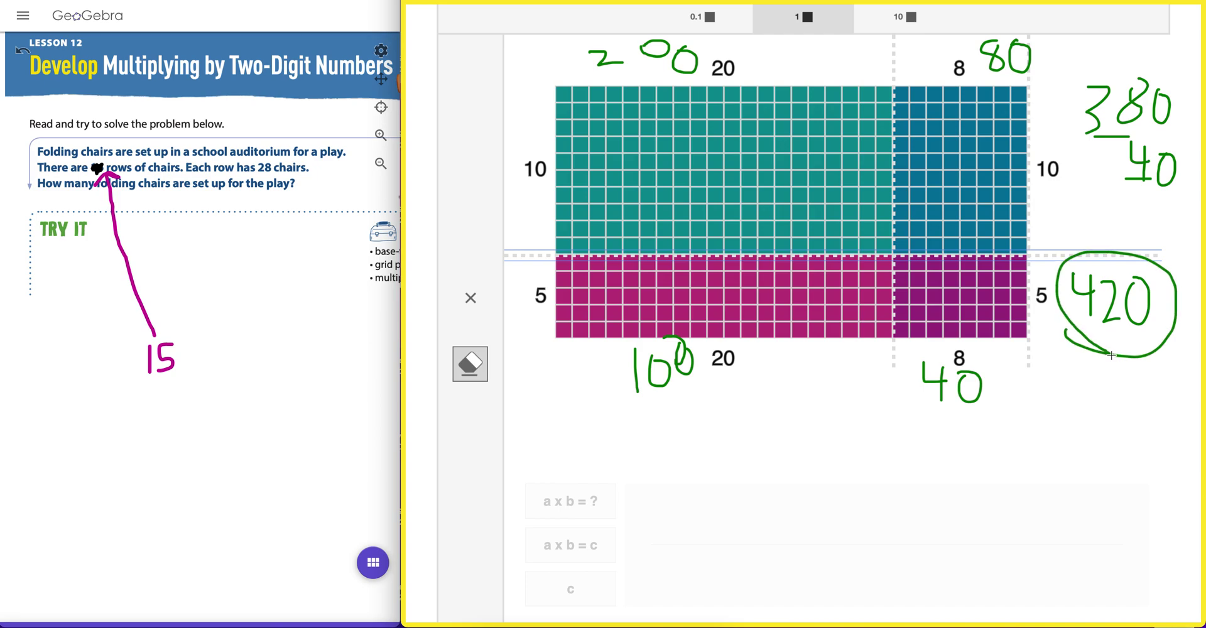
left_click(473, 297)
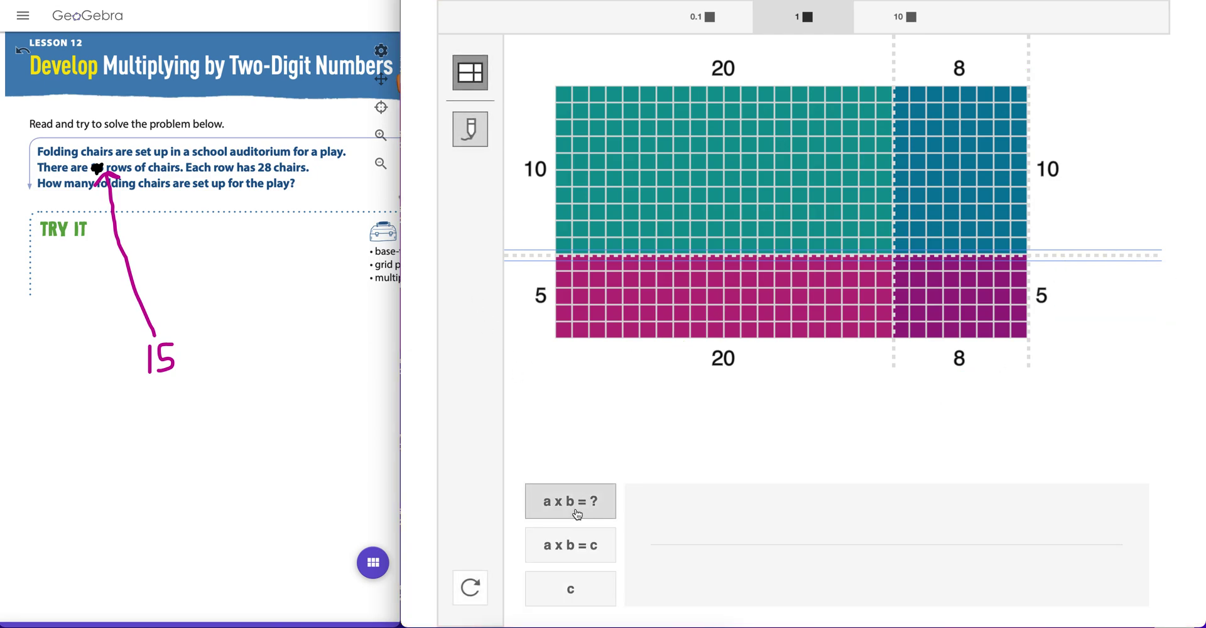
Display only the partial products 200, 80, 100, 40 and the total 420 below the model.
scroll(577, 502, "up", 3)
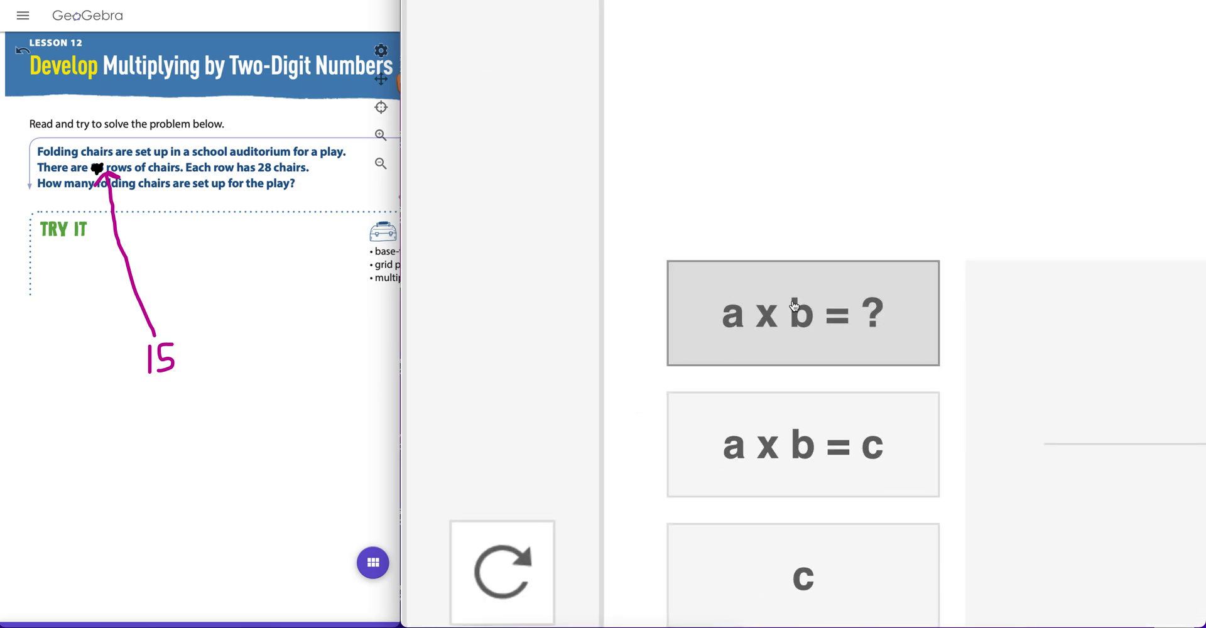
scroll(577, 502, "down", 3)
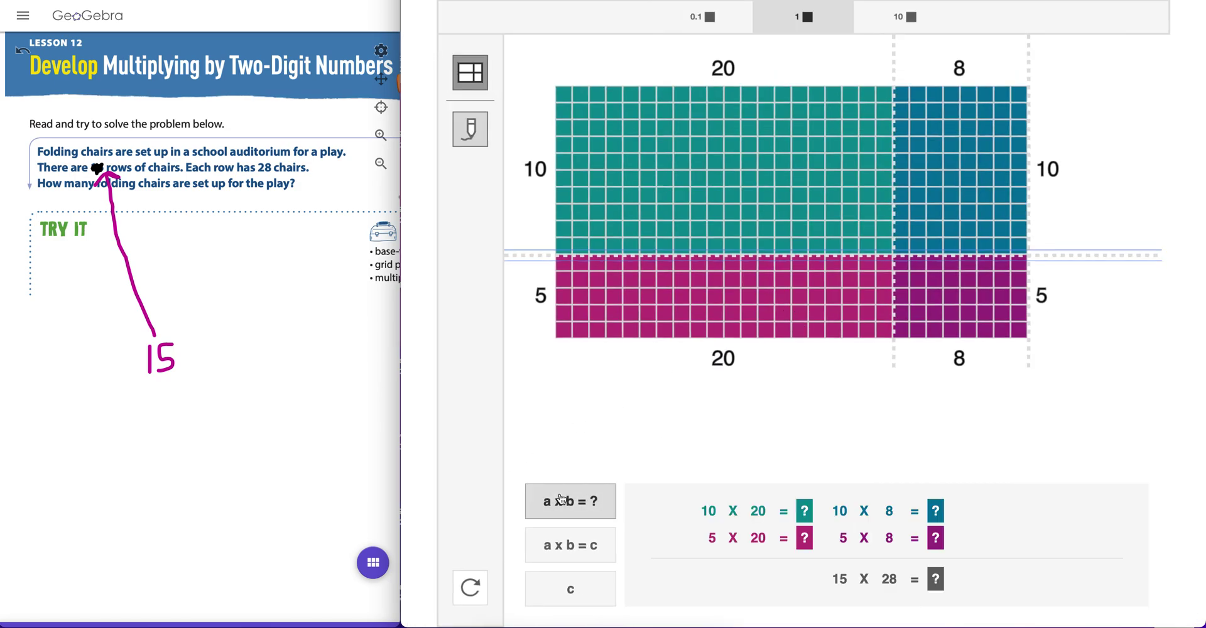
left_click(586, 551)
left_click_drag(376, 458, 262, 460)
left_click(475, 501)
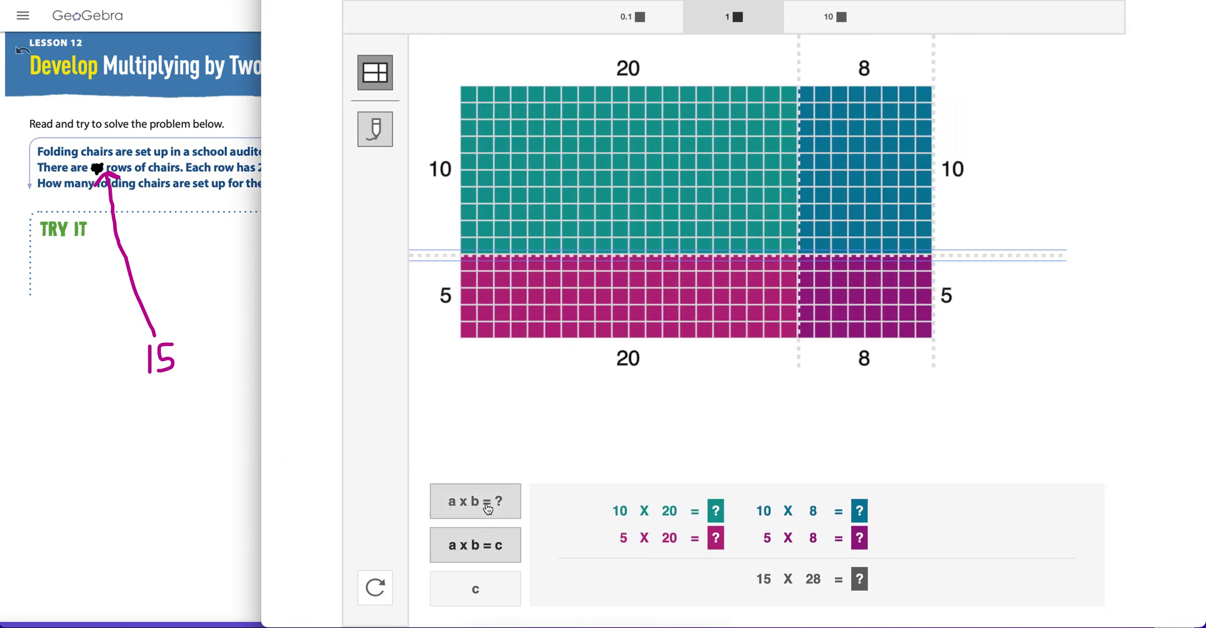
left_click(489, 547)
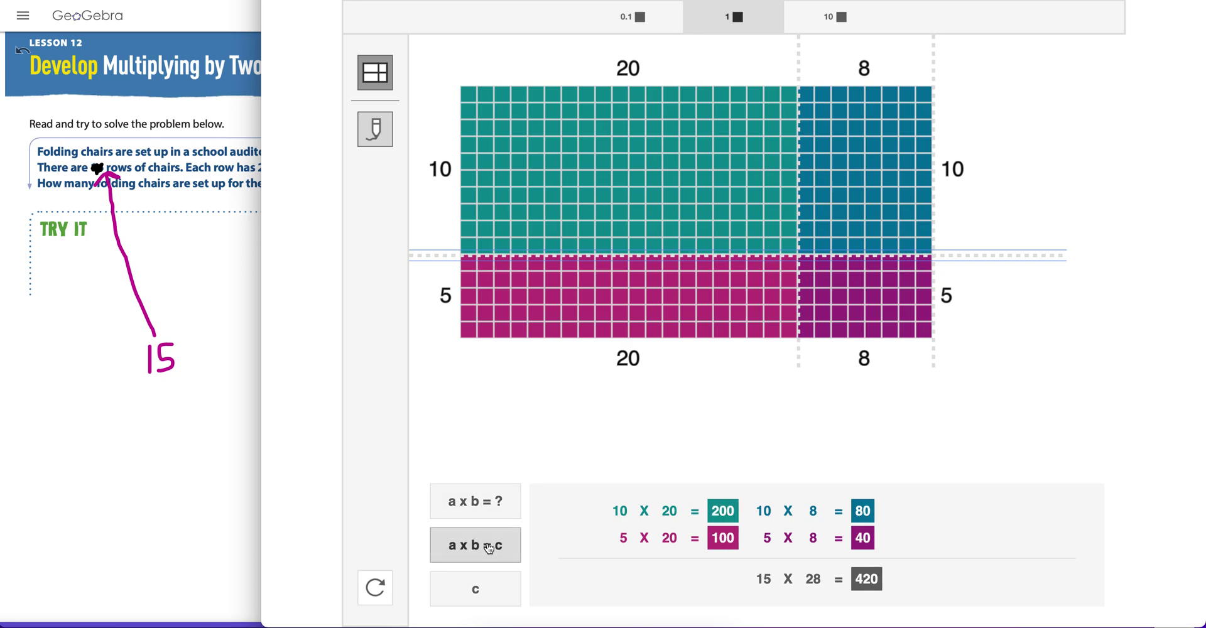
left_click(478, 588)
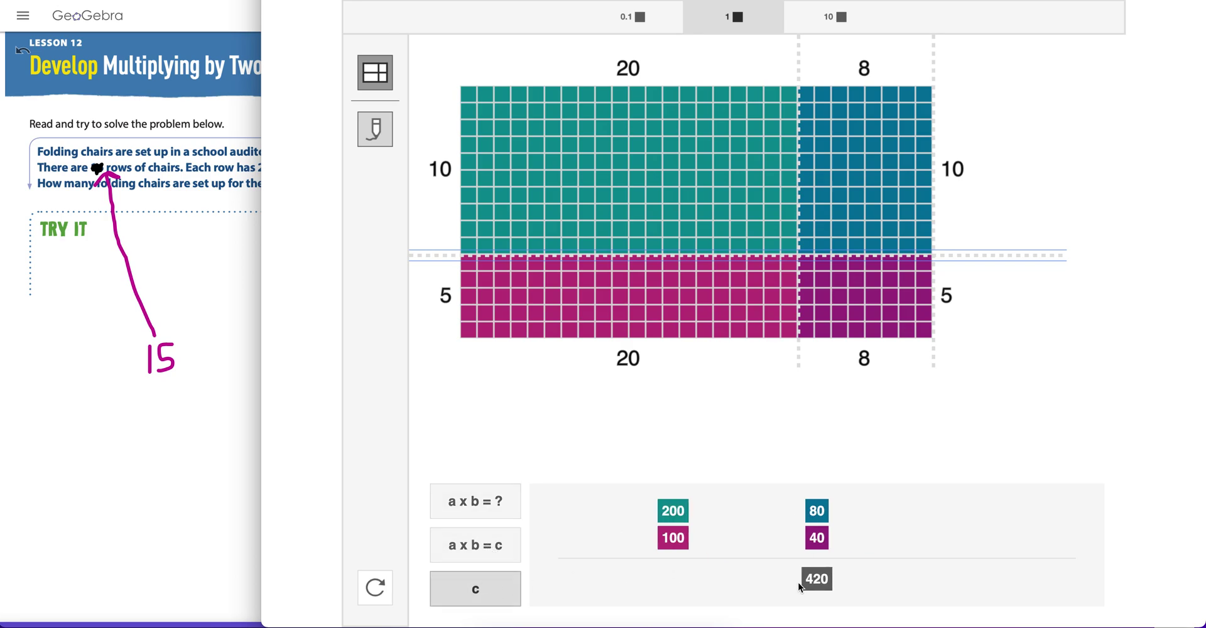
left_click_drag(258, 403, 390, 405)
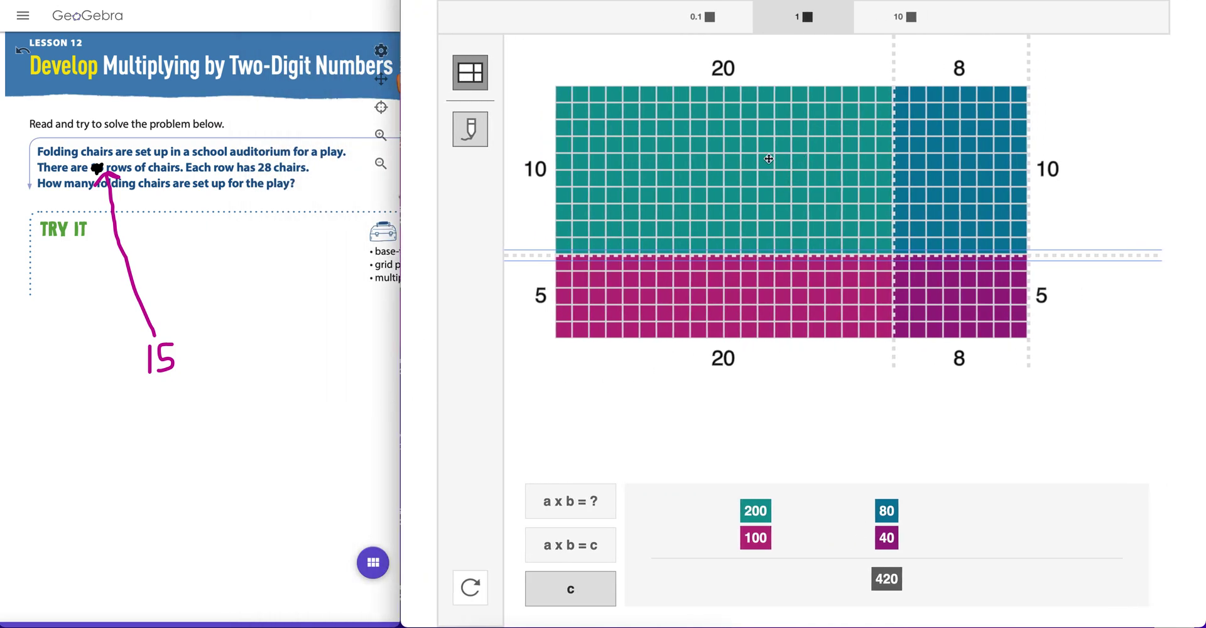
left_click(379, 558)
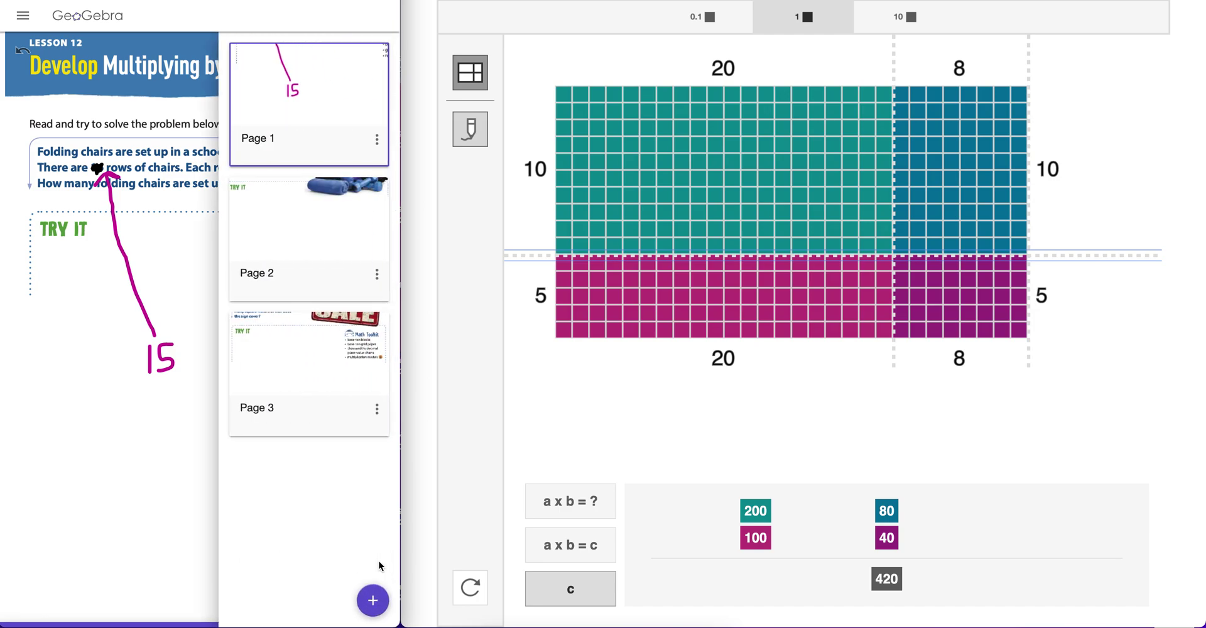
Go to Page 3 and zoom in on the 1.4-by-1.2-meter sign problem.
left_click(332, 365)
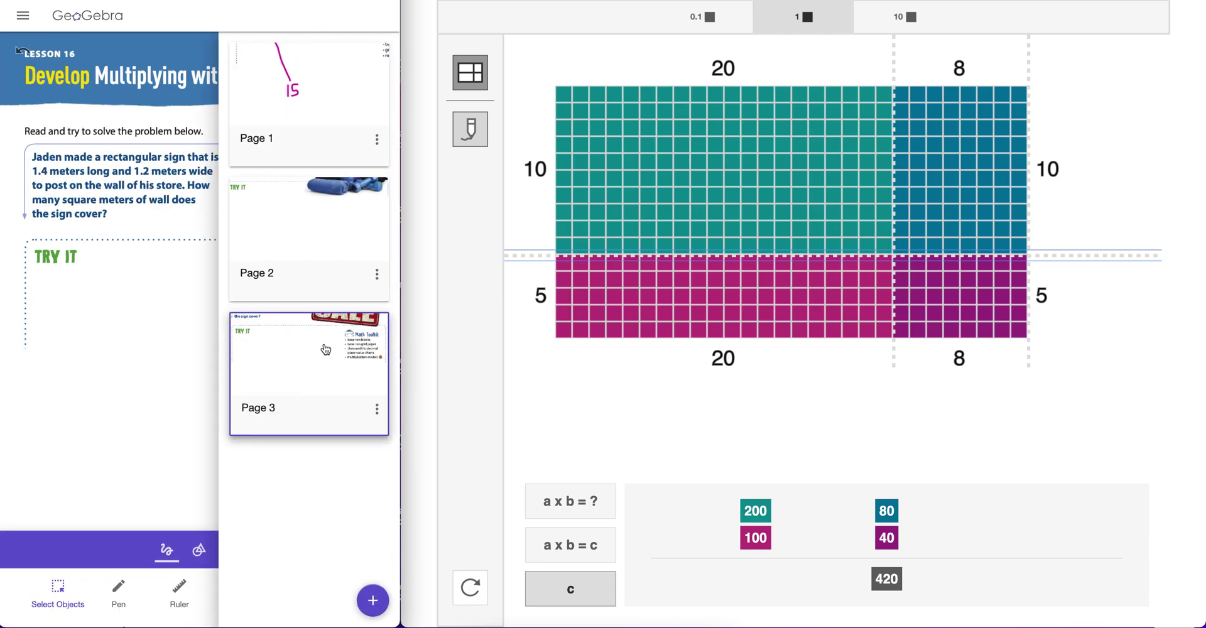
left_click(188, 343)
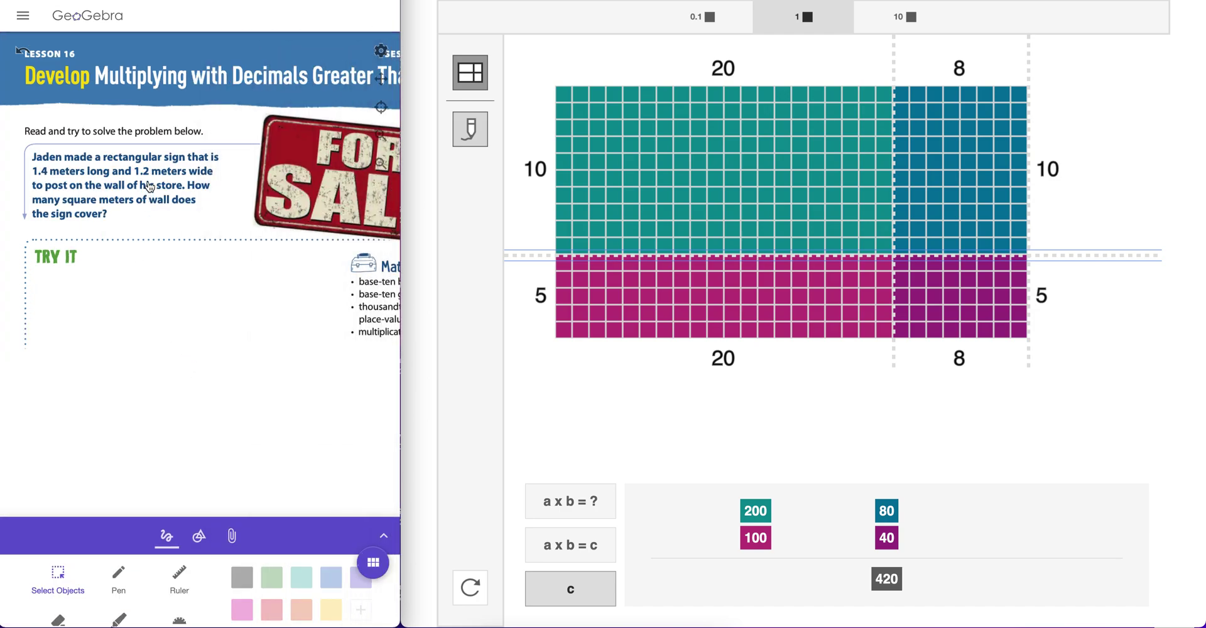
scroll(149, 186, "up", 3)
left_click_drag(149, 186, 215, 185)
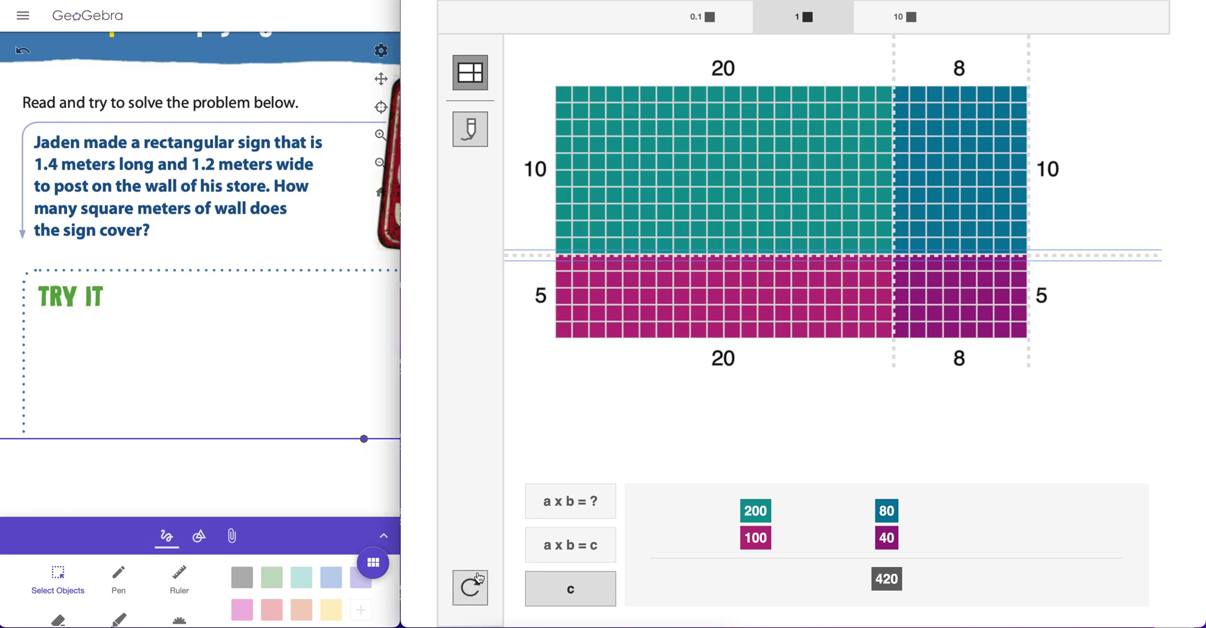
scroll(722, 37, "up", 5)
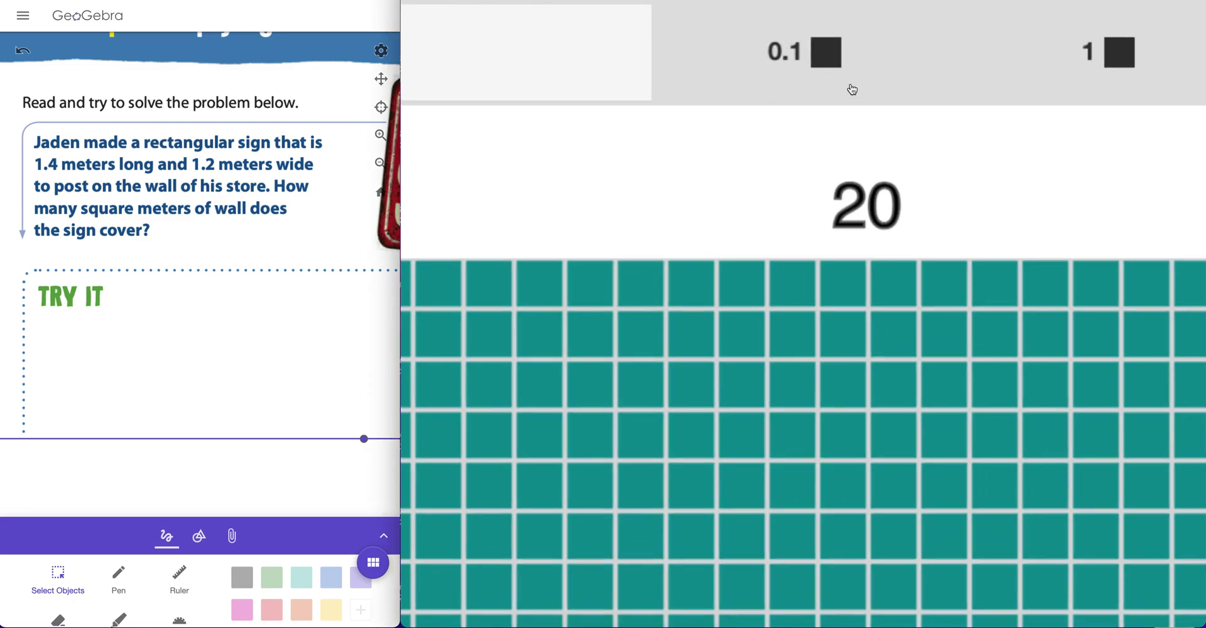
scroll(824, 73, "down", 5)
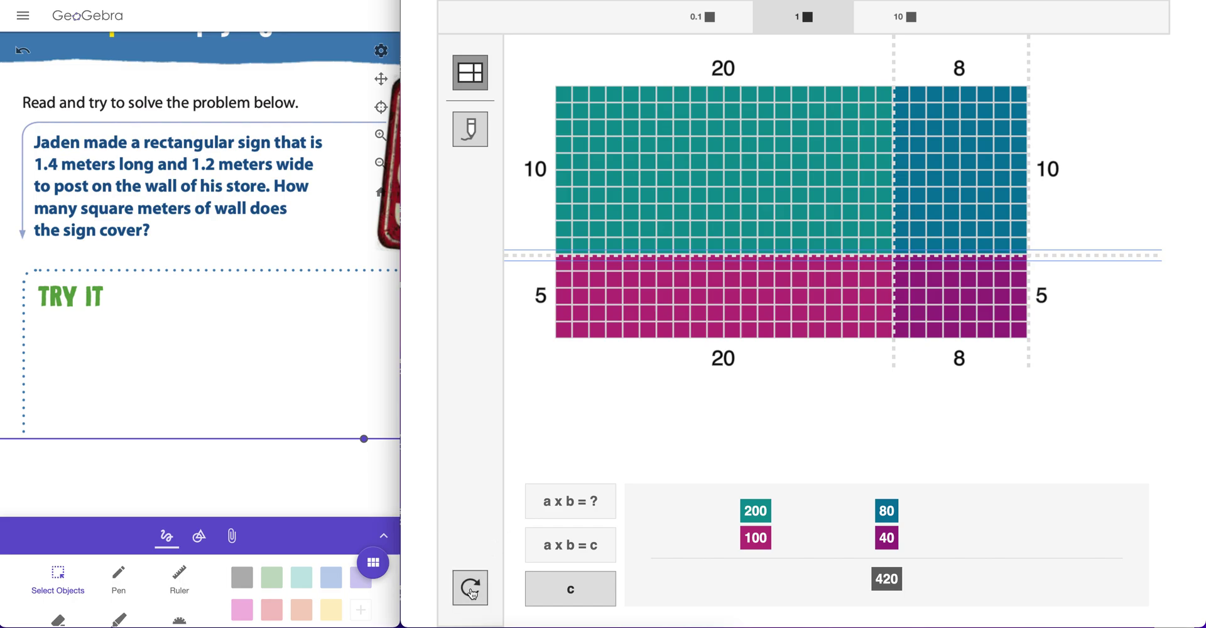
scroll(473, 590, "up", 5)
scroll(502, 565, "down", 5)
Reset the tool to clear the 28-by-15 model and switch to 0.1 tiles.
left_click(469, 587)
left_click(838, 328)
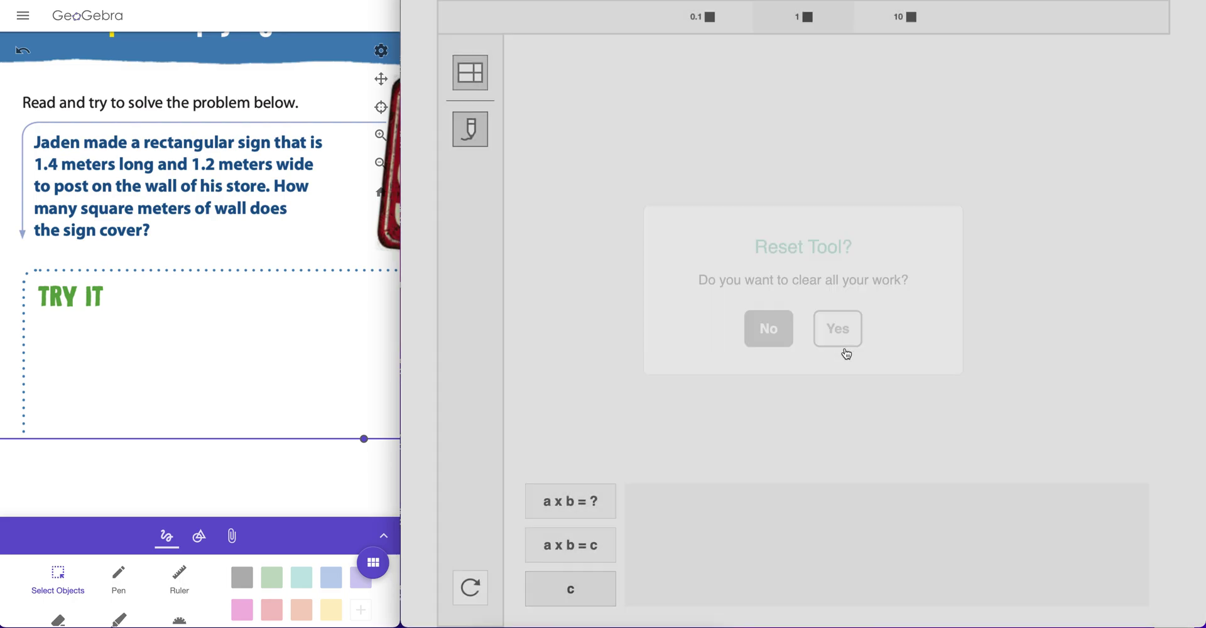
left_click(708, 20)
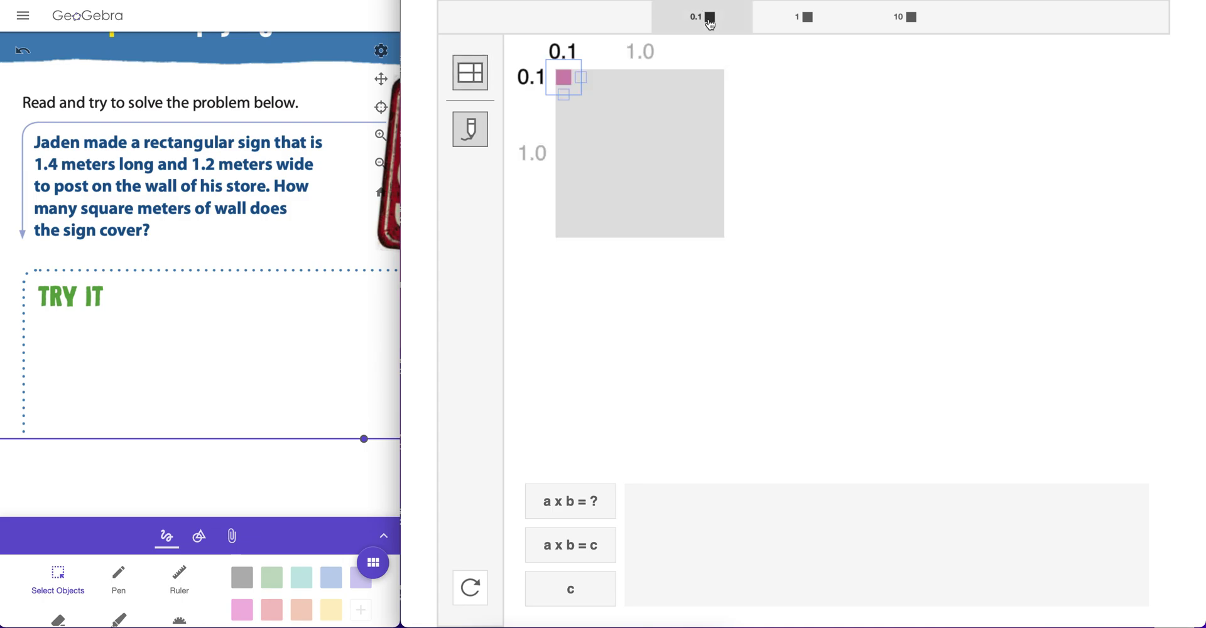
scroll(566, 98, "up", 2)
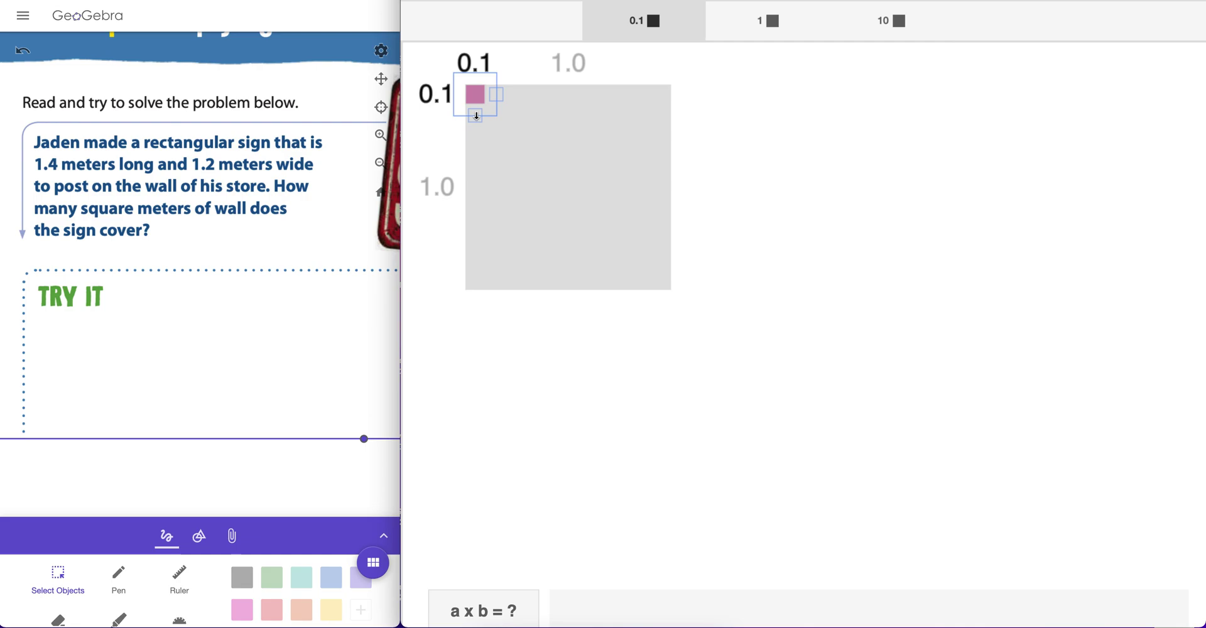
scroll(489, 106, "down", 2)
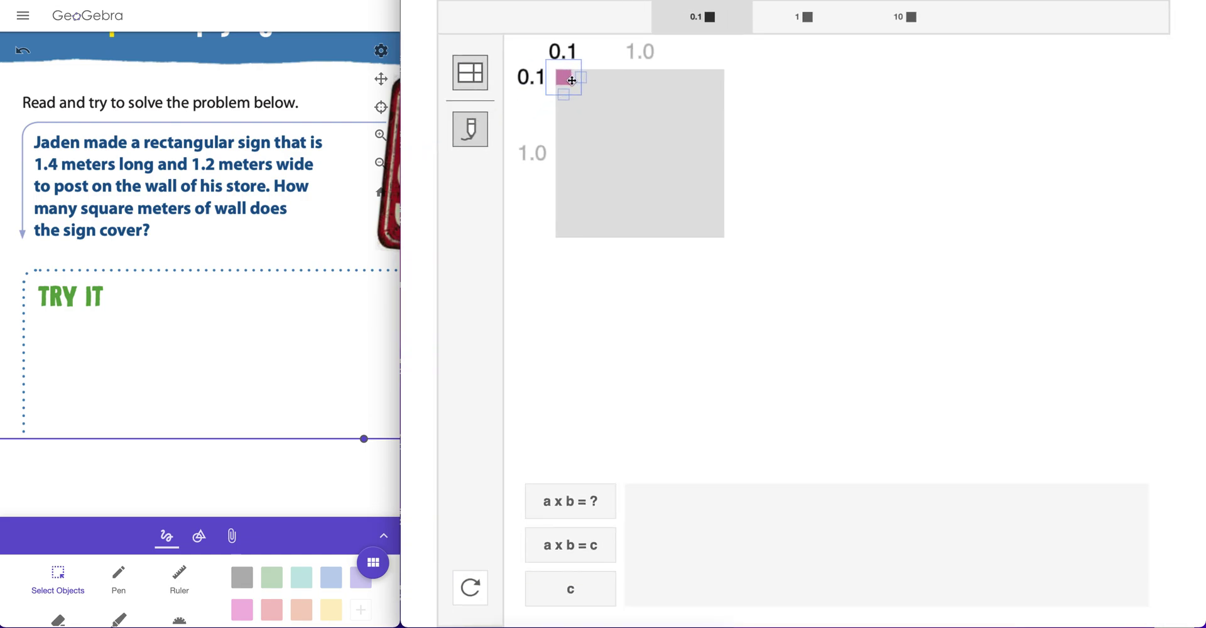
Stretch the tenths rectangle to 1.2 wide and 1.4 tall.
left_click_drag(582, 78, 643, 78)
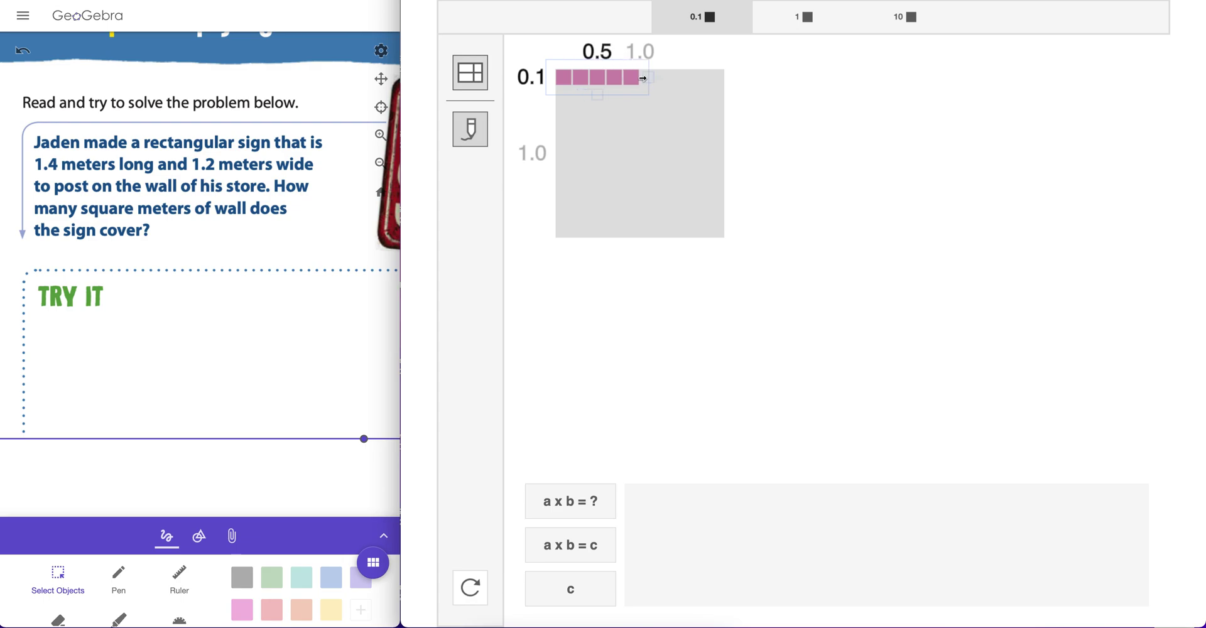
left_click_drag(651, 79, 770, 83)
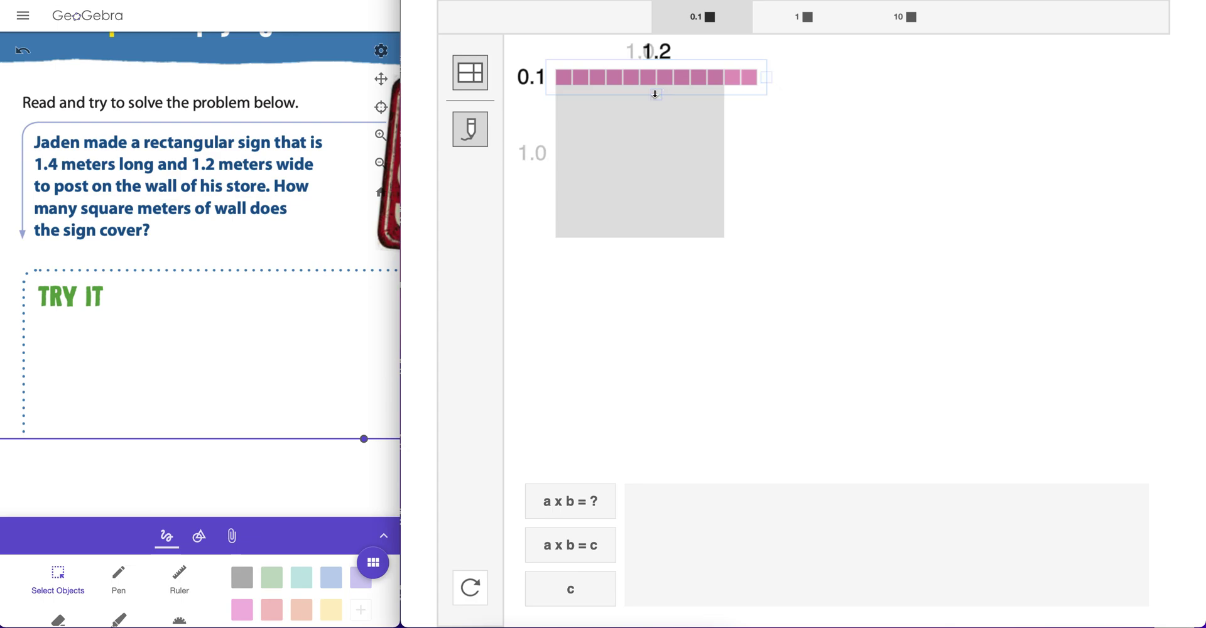
left_click_drag(656, 102, 667, 312)
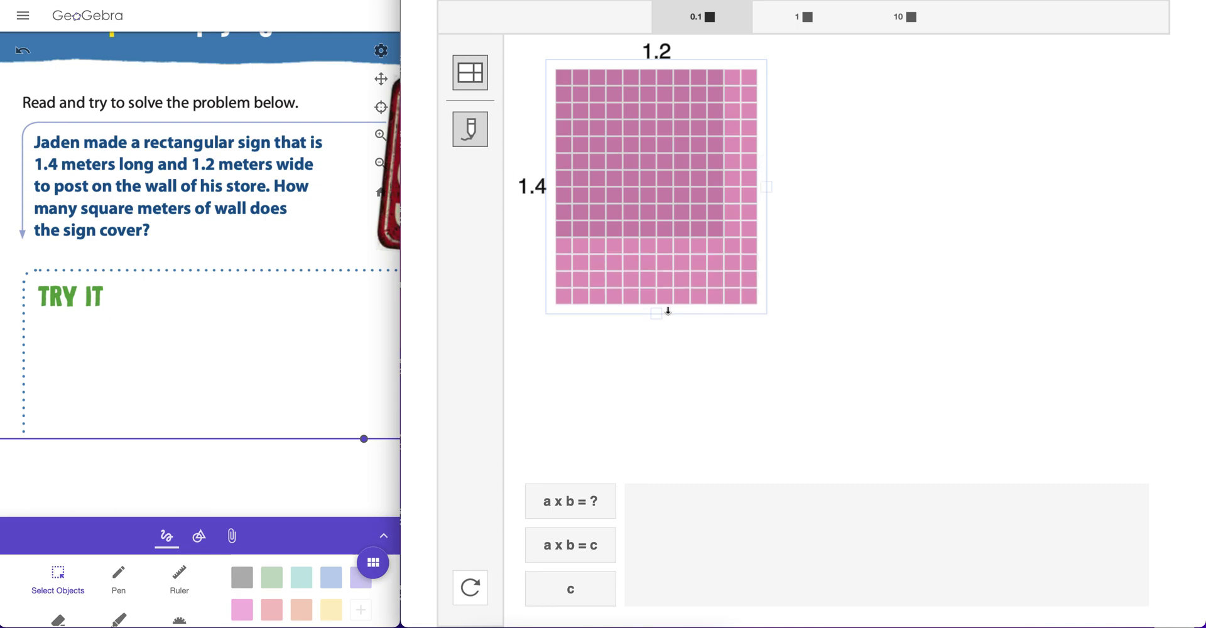
left_click(859, 267)
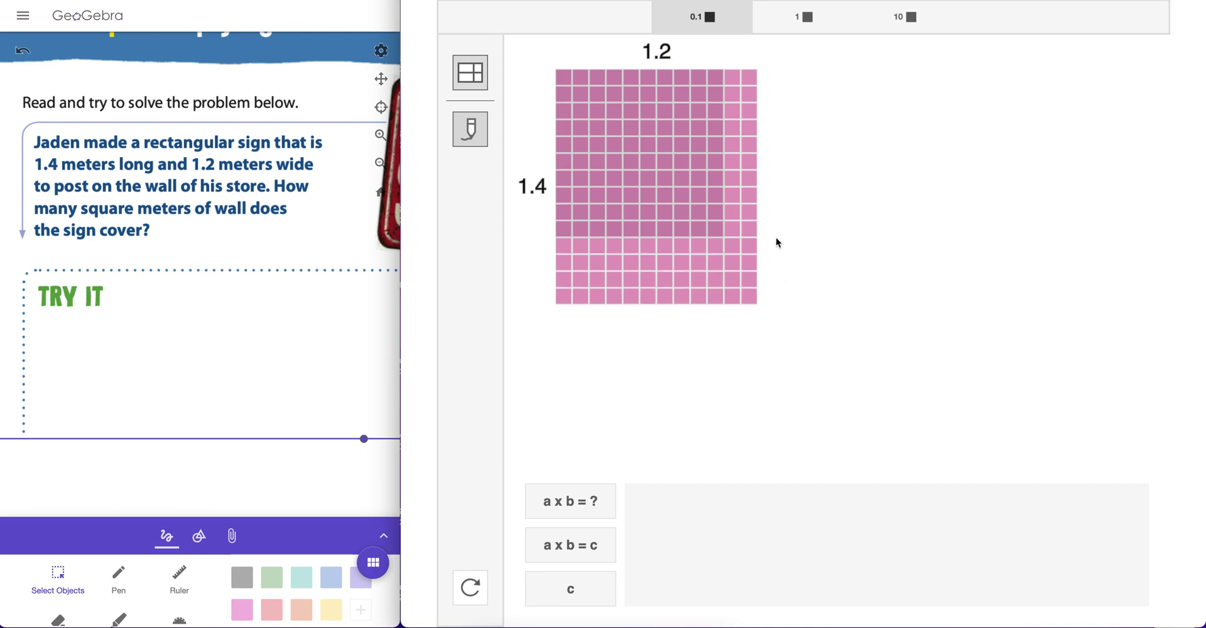
left_click(470, 129)
Merge the tenths grid into a solid 1.2-by-1.4 area model labelled on every side.
mouse_move(723, 65)
left_mouse_down()
mouse_move(723, 226)
mouse_move(568, 237)
mouse_move(562, 68)
mouse_move(632, 76)
mouse_move(728, 64)
left_mouse_up()
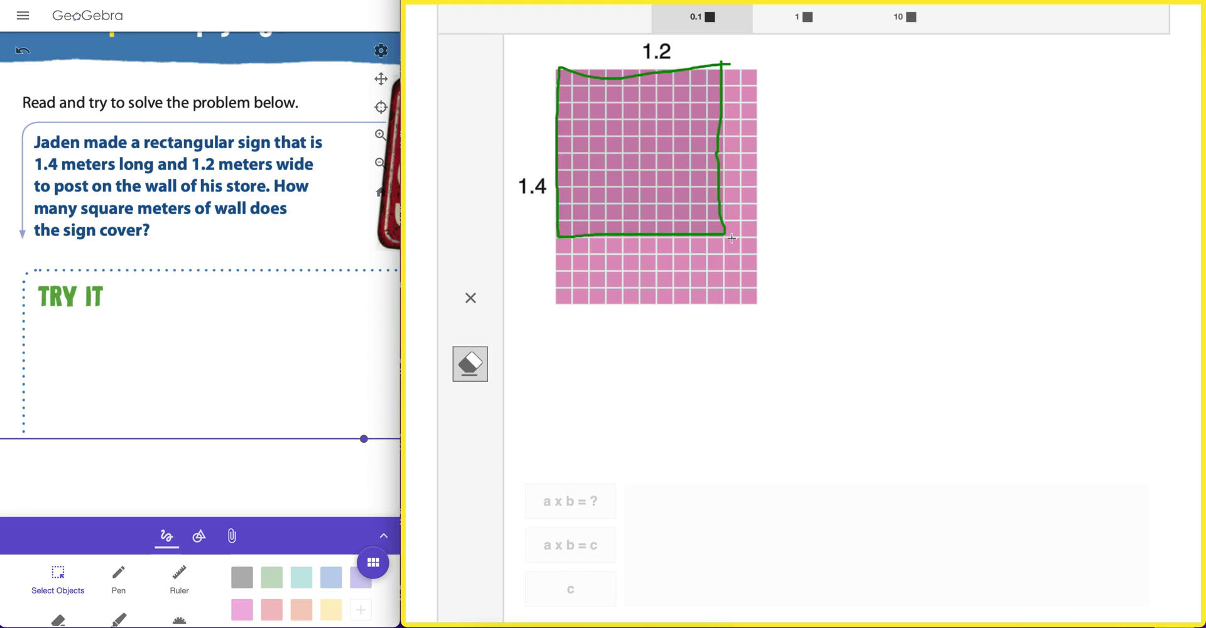
left_click(471, 300)
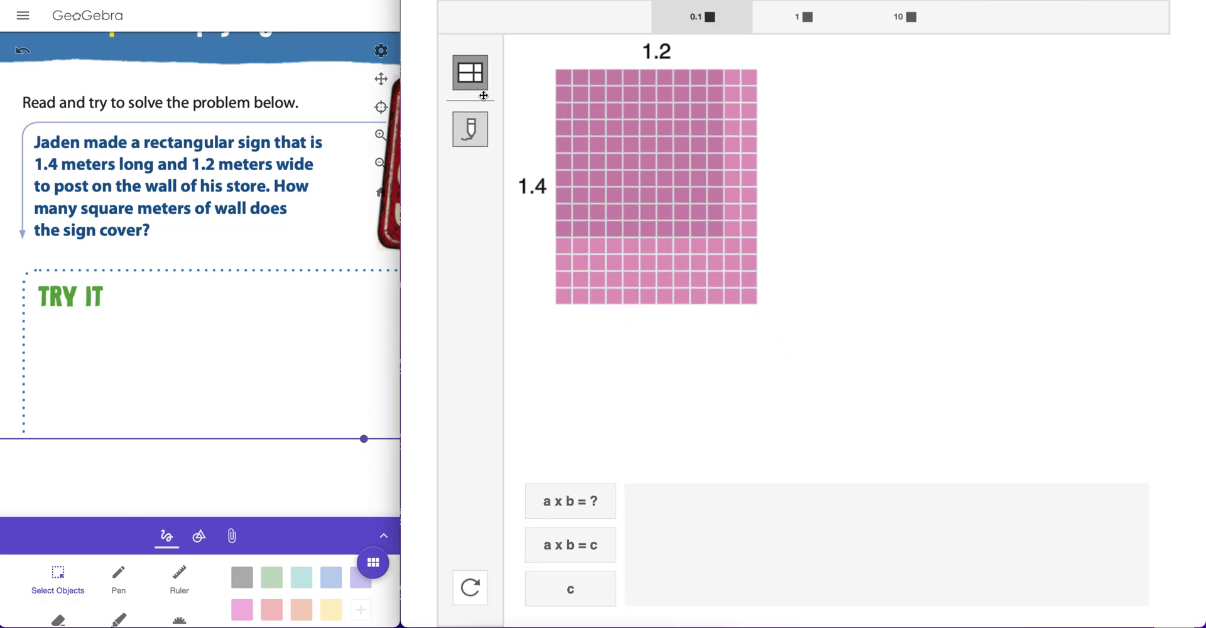
left_click(471, 79)
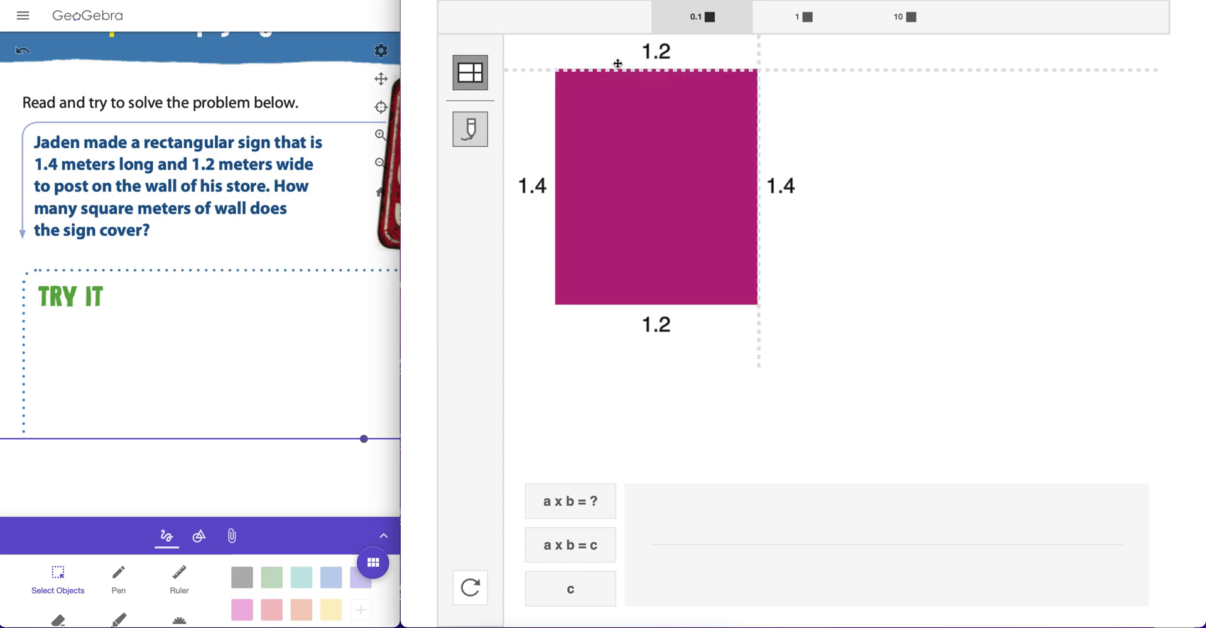
Split the width into 1.0 + 0.2 and the height into 1.0 + 0.4.
left_click_drag(758, 46, 729, 53)
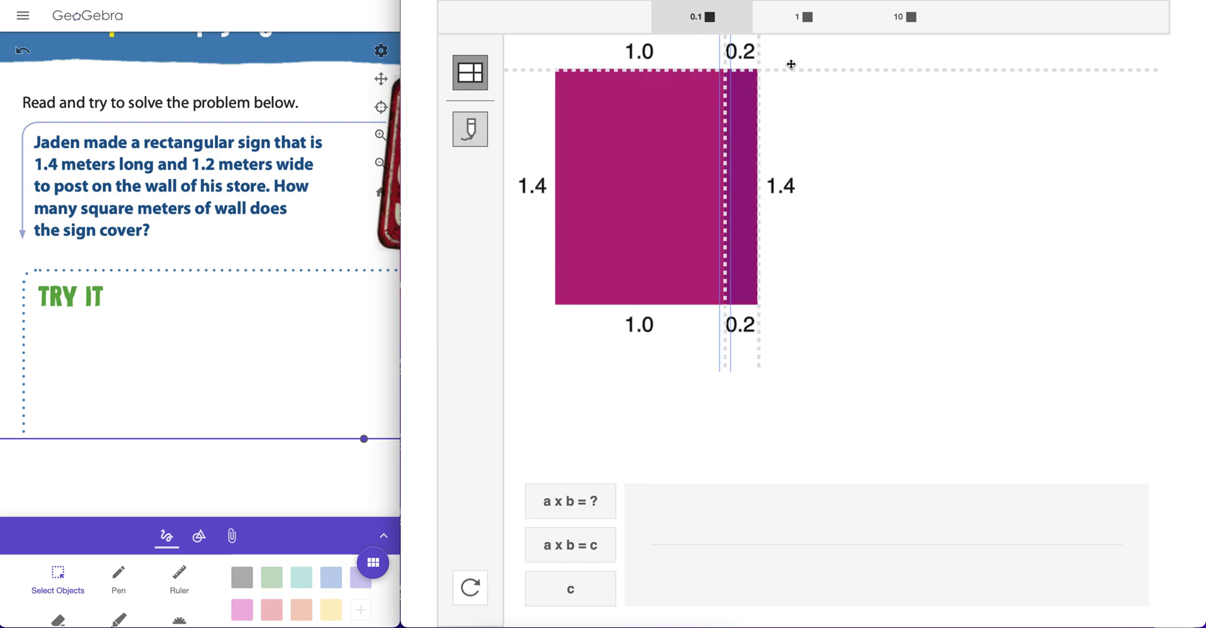
left_click_drag(790, 74, 806, 237)
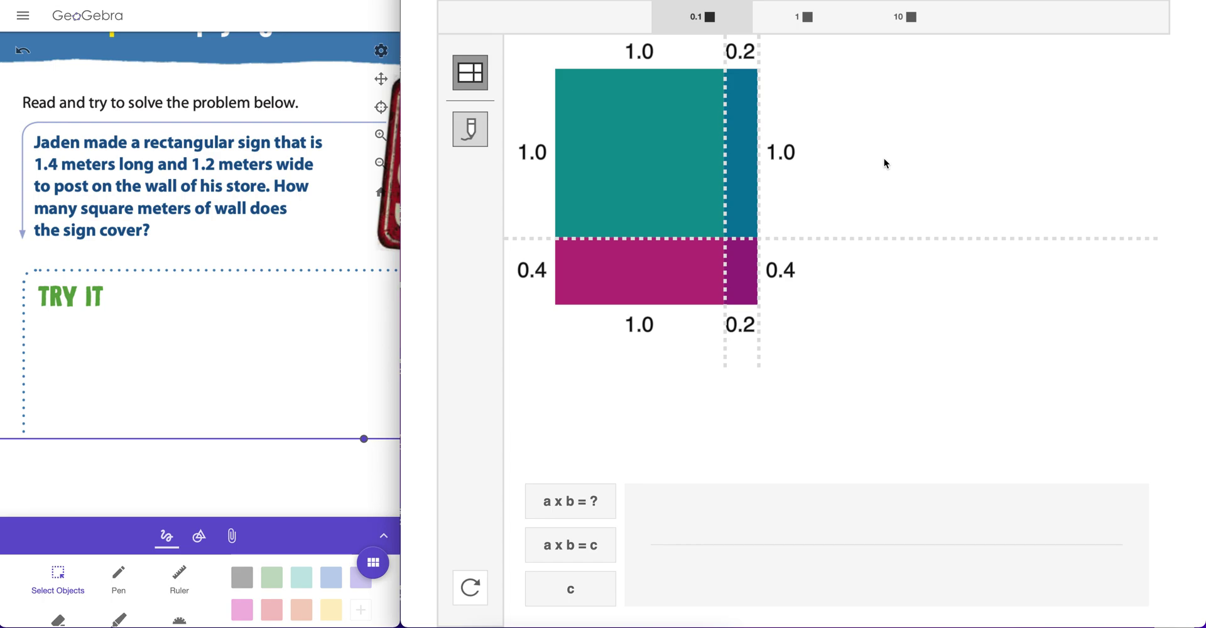
left_click(470, 129)
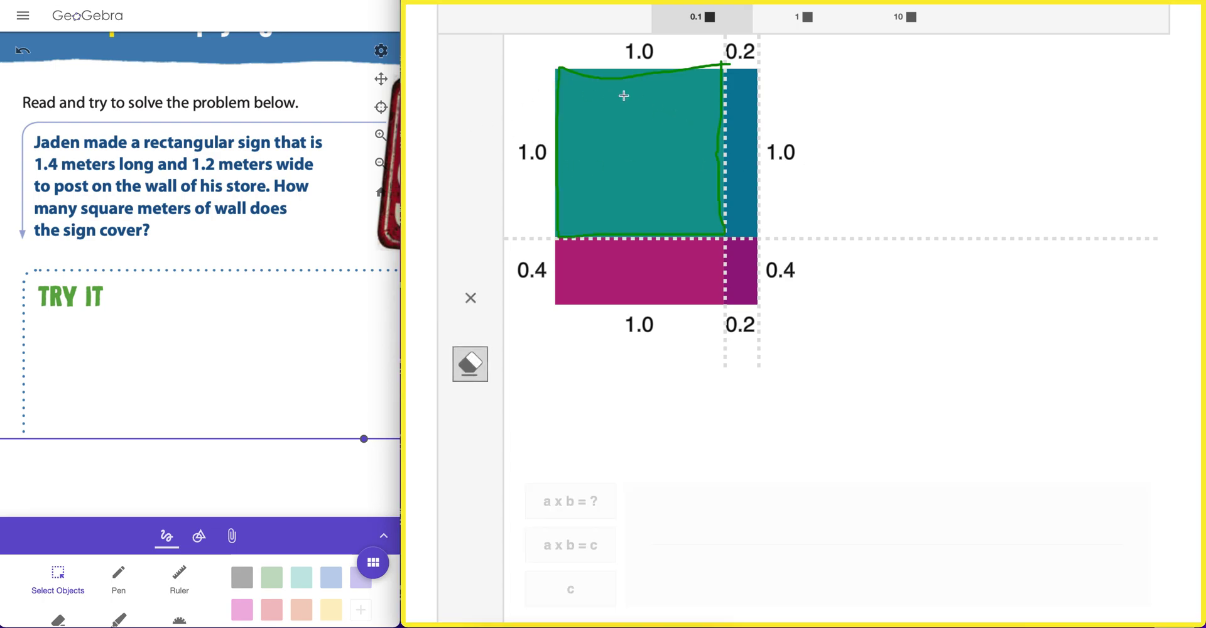
Handwrite the partial products 1, 0.2, 0.4 and 0.08 beside their areas of the model.
left_click_drag(526, 61, 533, 107)
mouse_move(800, 77)
left_mouse_down()
mouse_move(822, 94)
mouse_move(806, 81)
left_mouse_up()
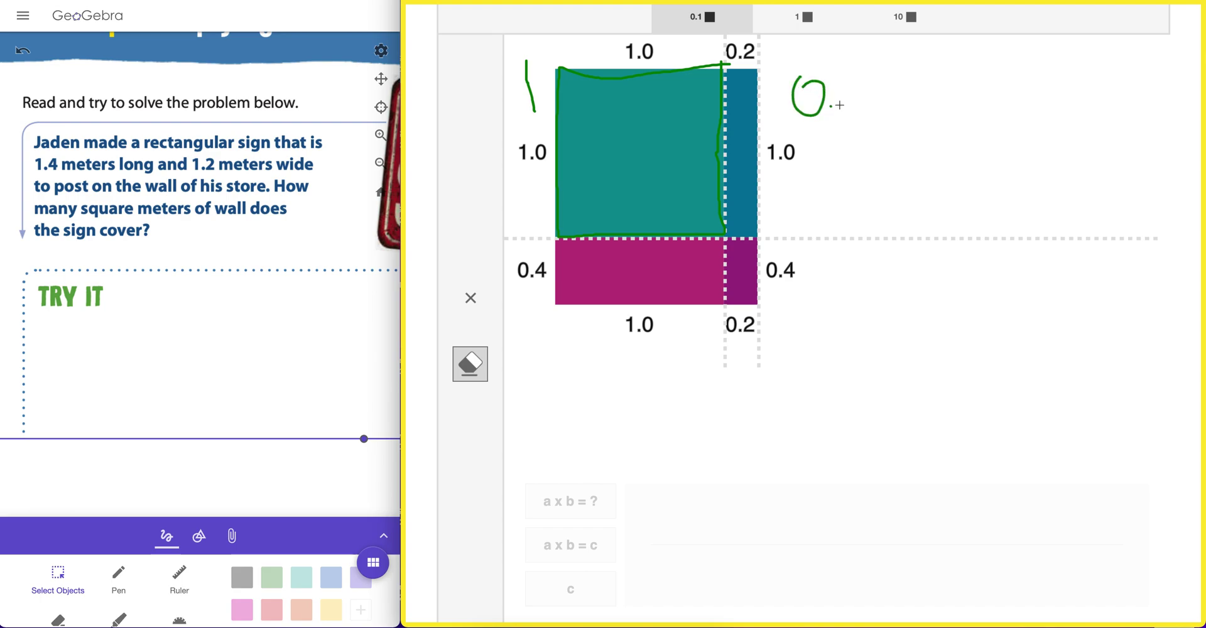
mouse_move(849, 78)
left_mouse_down()
mouse_move(848, 108)
mouse_move(873, 101)
left_mouse_up()
mouse_move(584, 322)
left_mouse_down()
mouse_move(594, 323)
mouse_move(601, 355)
mouse_move(649, 359)
mouse_move(637, 389)
left_mouse_up()
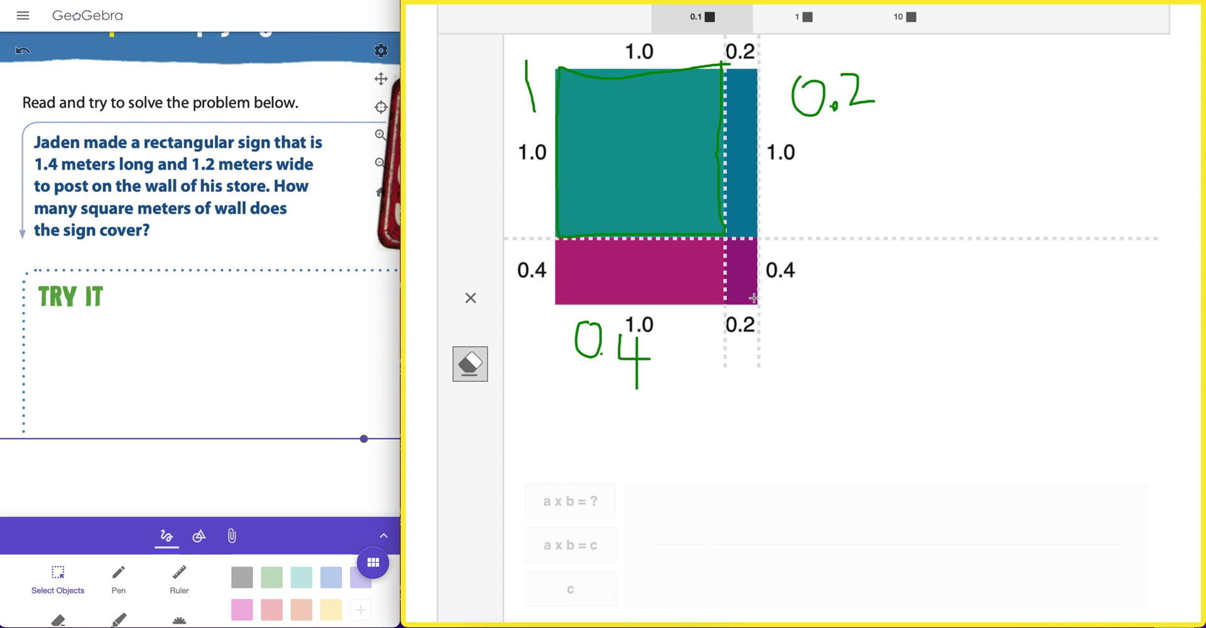
left_click_drag(809, 313, 842, 333)
mouse_move(867, 290)
left_mouse_down()
mouse_move(858, 309)
mouse_move(879, 301)
mouse_move(869, 288)
left_mouse_up()
mouse_move(898, 290)
left_mouse_down()
mouse_move(881, 301)
mouse_move(903, 299)
mouse_move(893, 283)
left_mouse_up()
left_click_drag(1002, 69, 1002, 114)
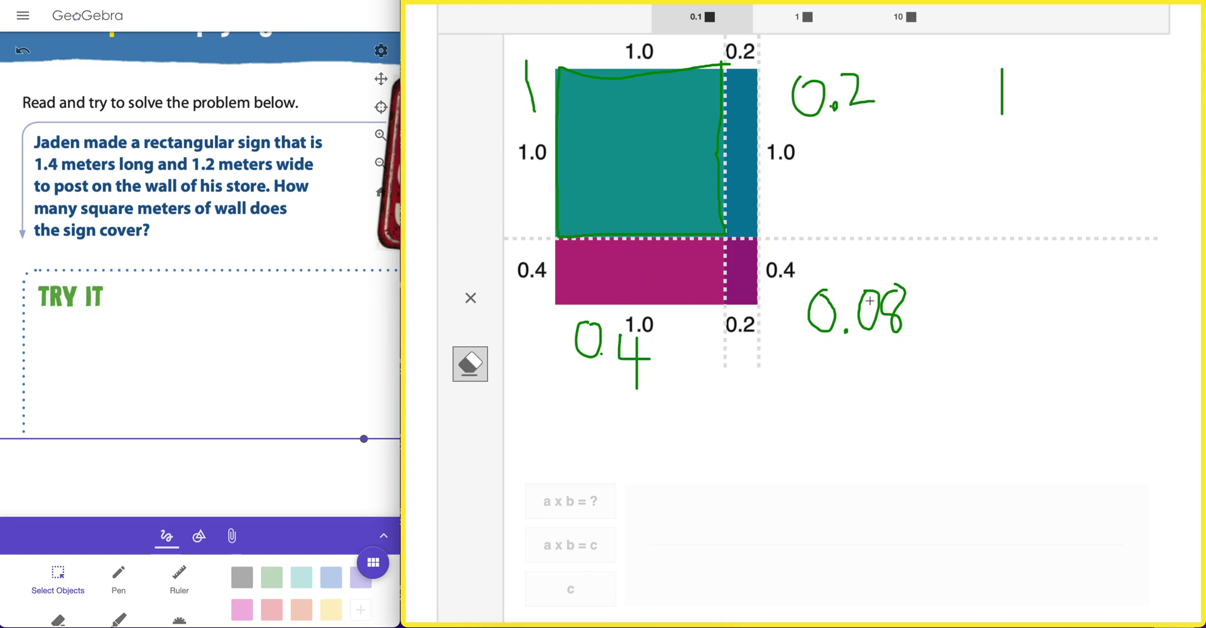
Handwrite the total 1.68 m² beside 0.08, then leave drawing mode.
left_click_drag(1006, 300, 1007, 358)
mouse_move(1048, 301)
left_mouse_down()
mouse_move(1047, 311)
mouse_move(1081, 309)
mouse_move(1091, 286)
left_mouse_up()
mouse_move(1128, 327)
left_mouse_down()
mouse_move(1149, 317)
mouse_move(1157, 339)
left_mouse_up()
left_click_drag(1161, 292, 1179, 300)
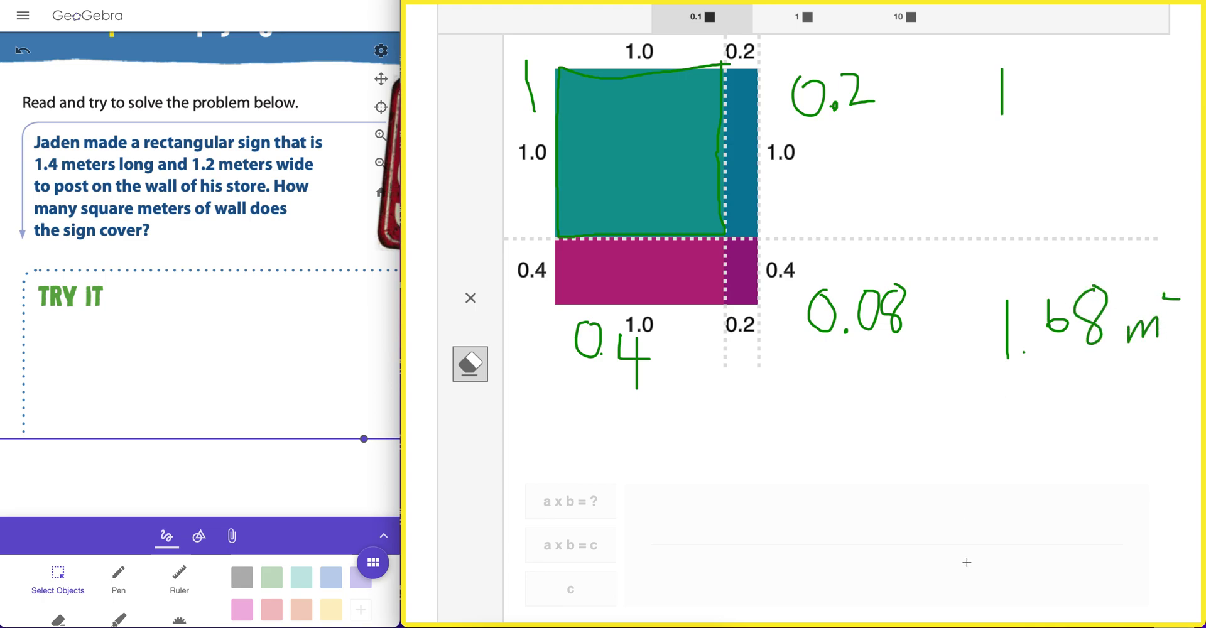
left_click(471, 296)
Show the solved equations 1.00, 0.20, 0.40, 0.08 with 1.4 × 1.2 = 1.68, and widen the tool panel.
left_click(584, 501)
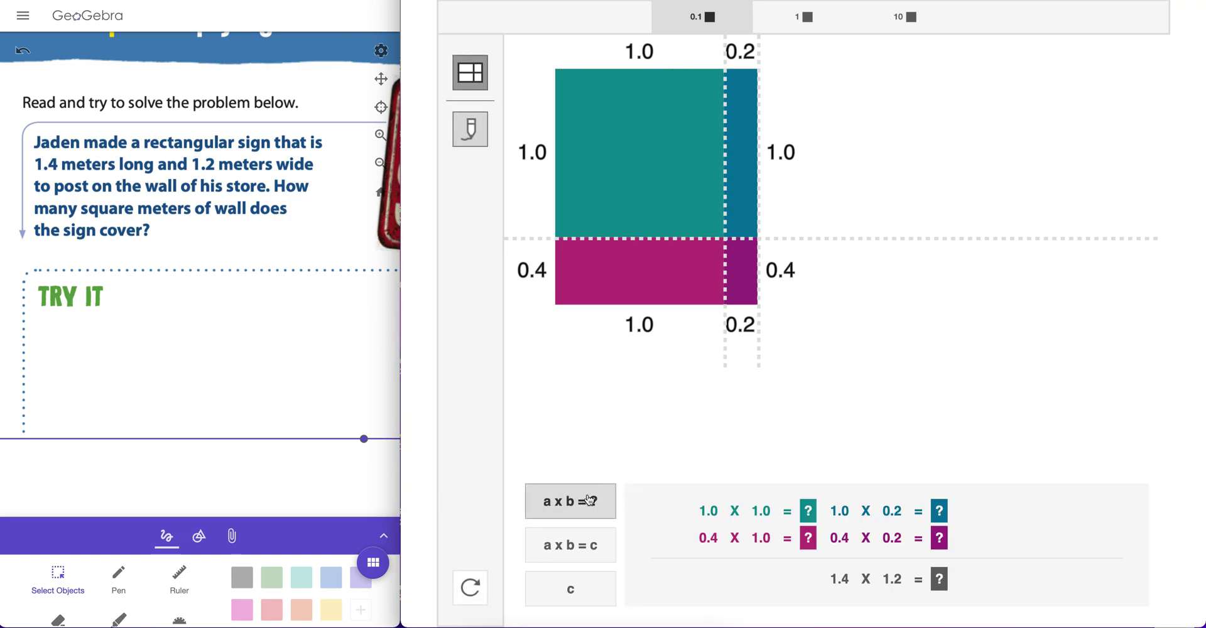
left_click(589, 544)
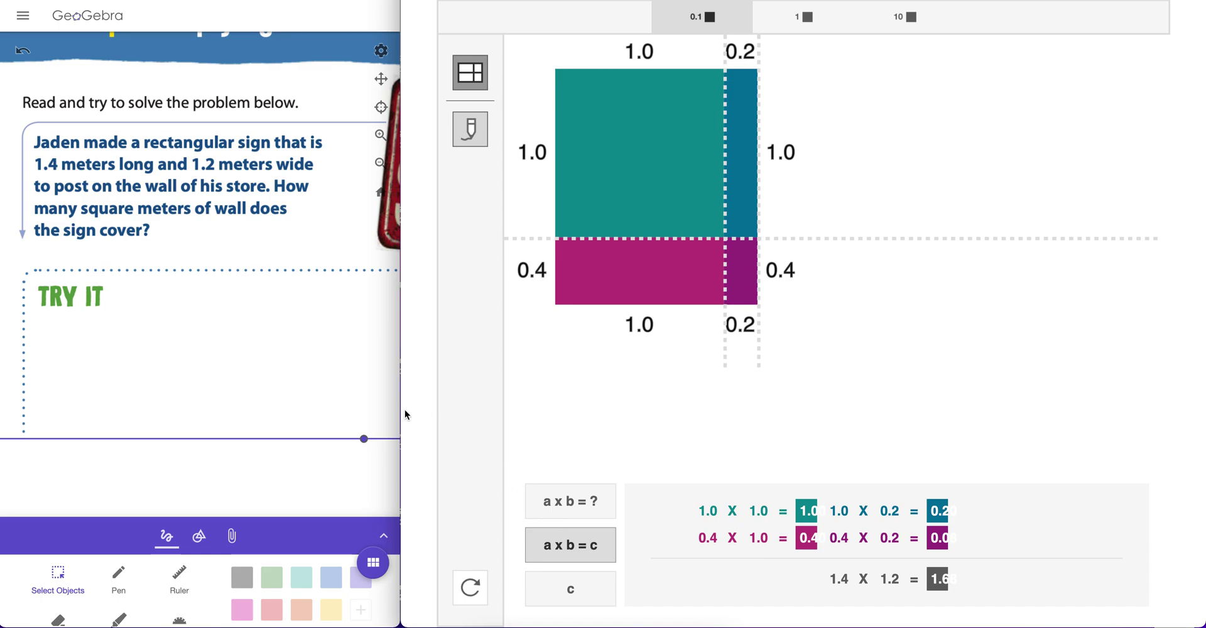
mouse_move(400, 407)
left_mouse_down()
mouse_move(298, 414)
mouse_move(417, 411)
mouse_move(400, 415)
left_mouse_up()
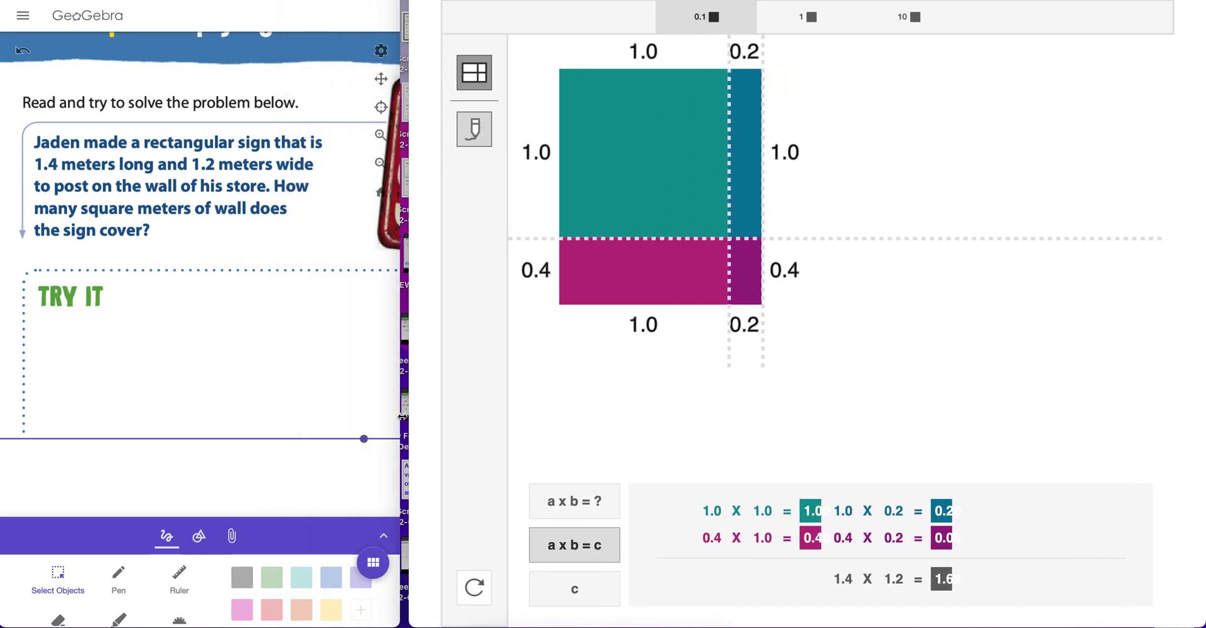
Re-partition the rectangle into 0.6, 0.4 and 0.2 columns and 0.9 and 0.5 rows.
left_click_drag(758, 52, 657, 70)
left_click_drag(742, 70, 721, 69)
mouse_move(847, 241)
left_mouse_down()
mouse_move(845, 261)
mouse_move(841, 197)
mouse_move(842, 221)
left_mouse_up()
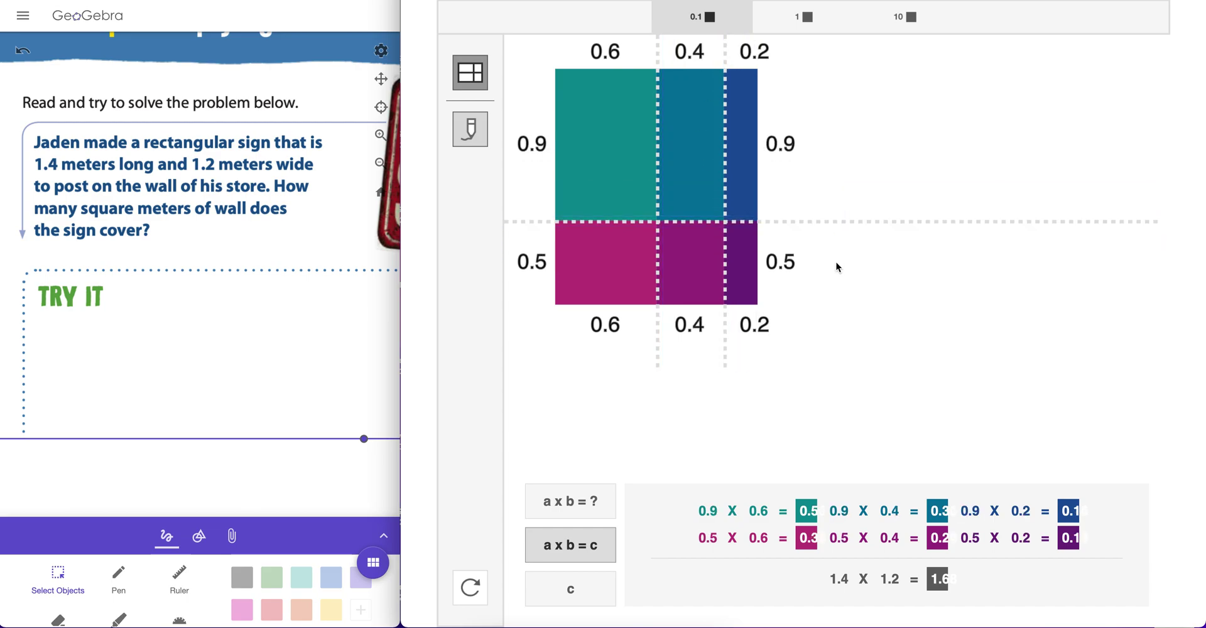